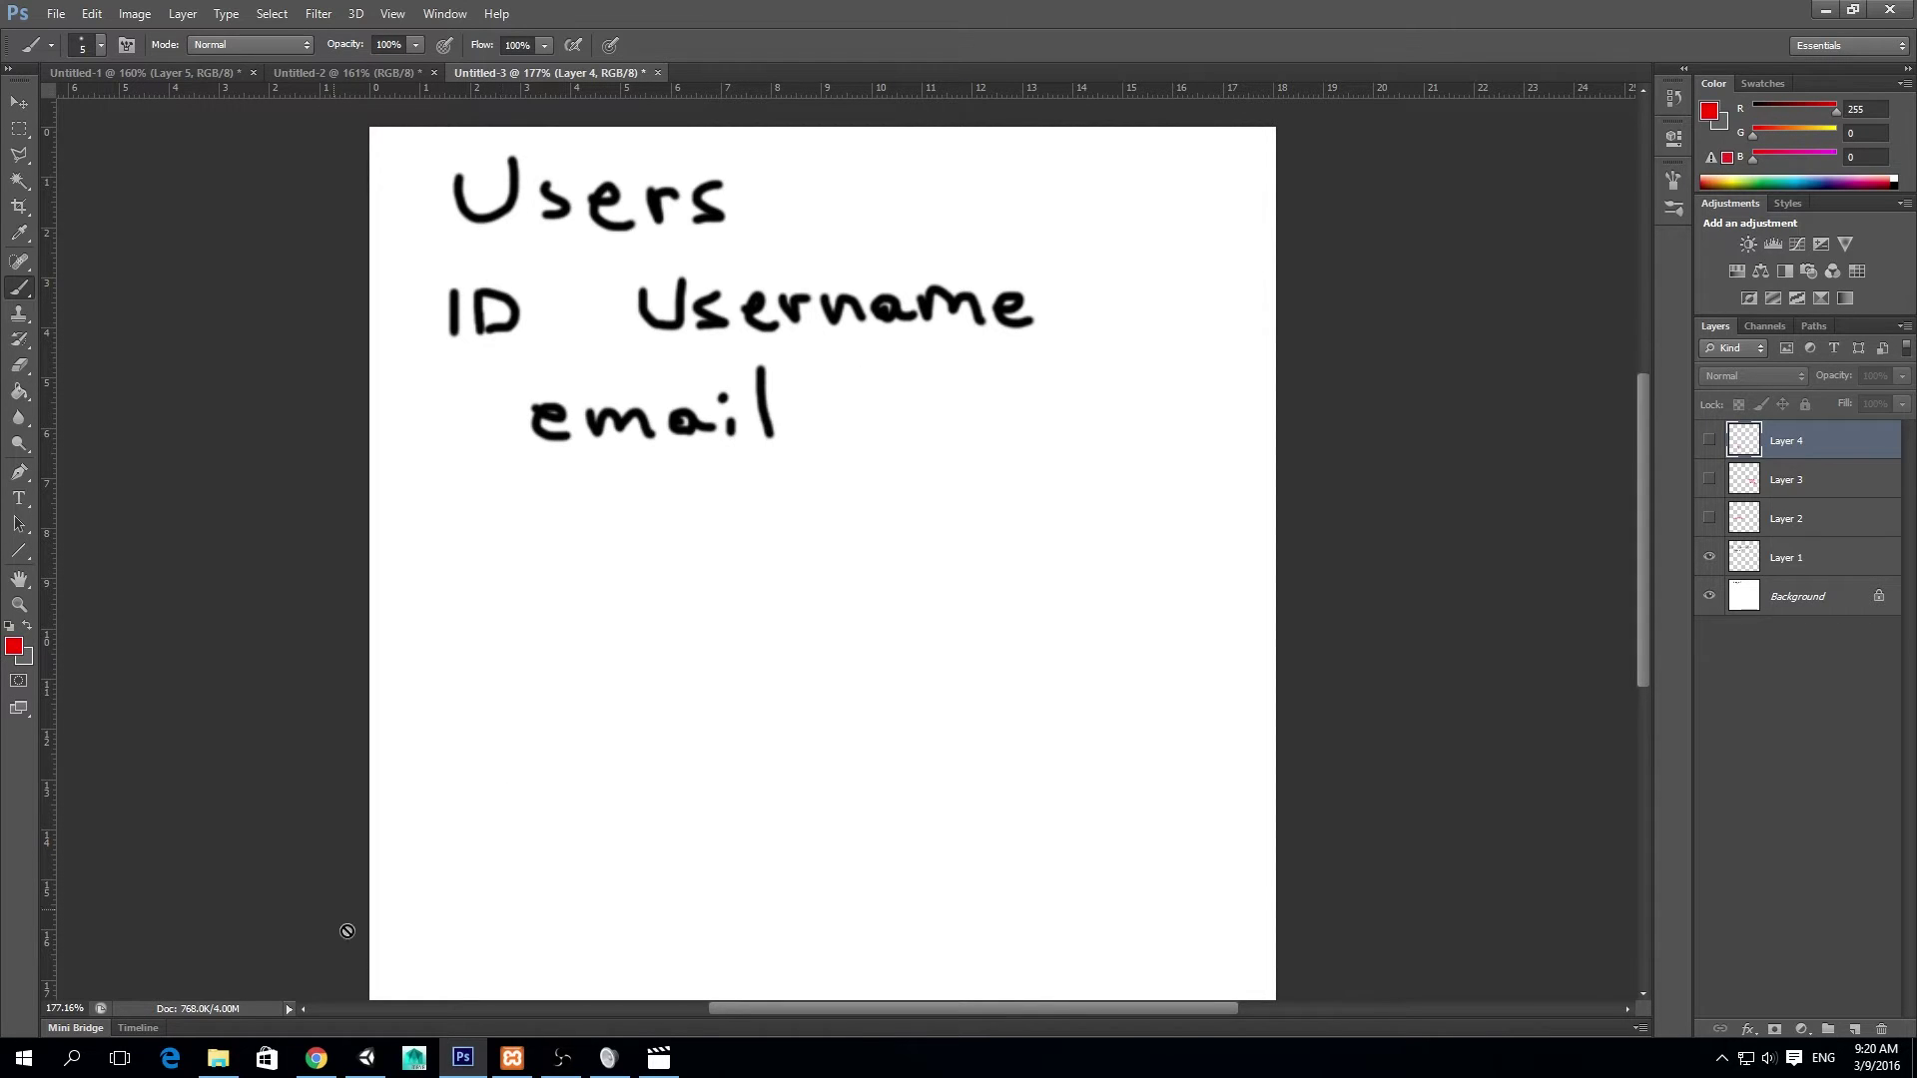
Step: Switch to the browser to review the columns of the users table in phpMyAdmin, and return to Photoshop
click(316, 1058)
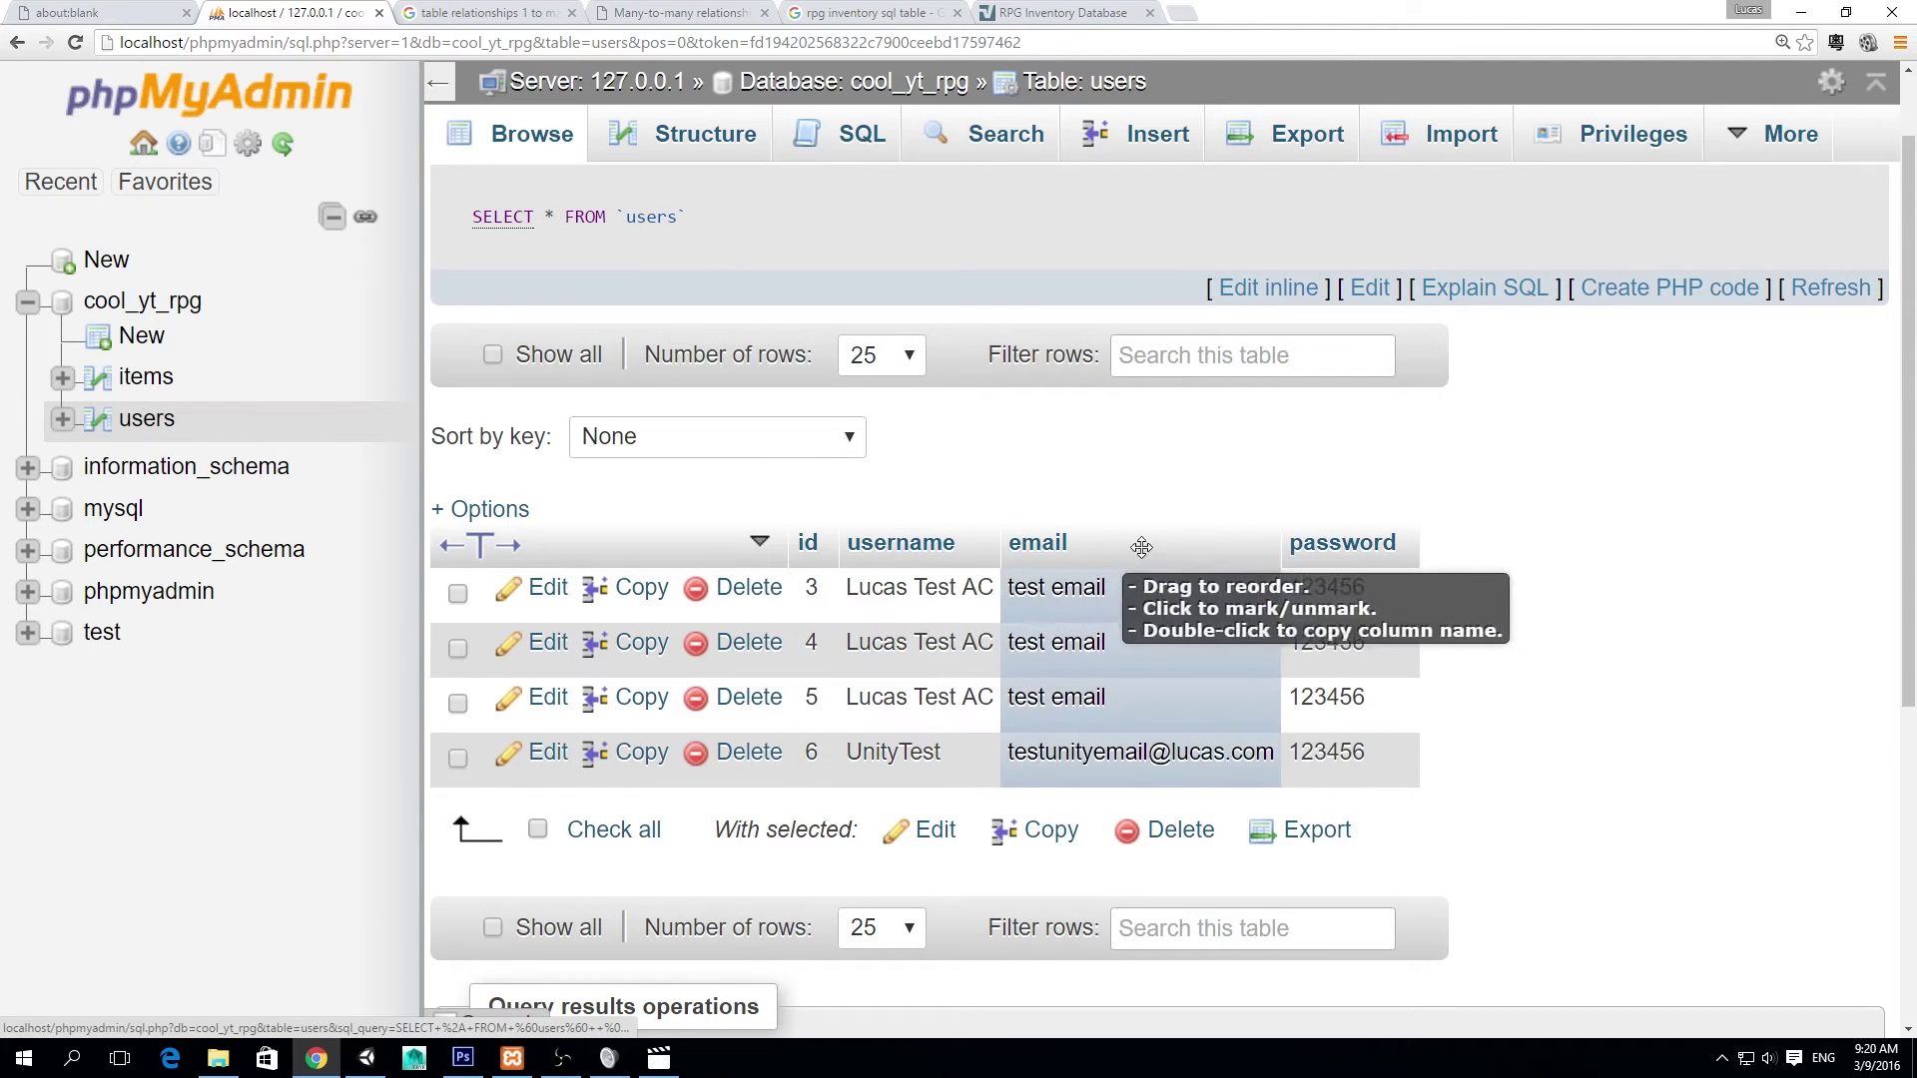
click(463, 1057)
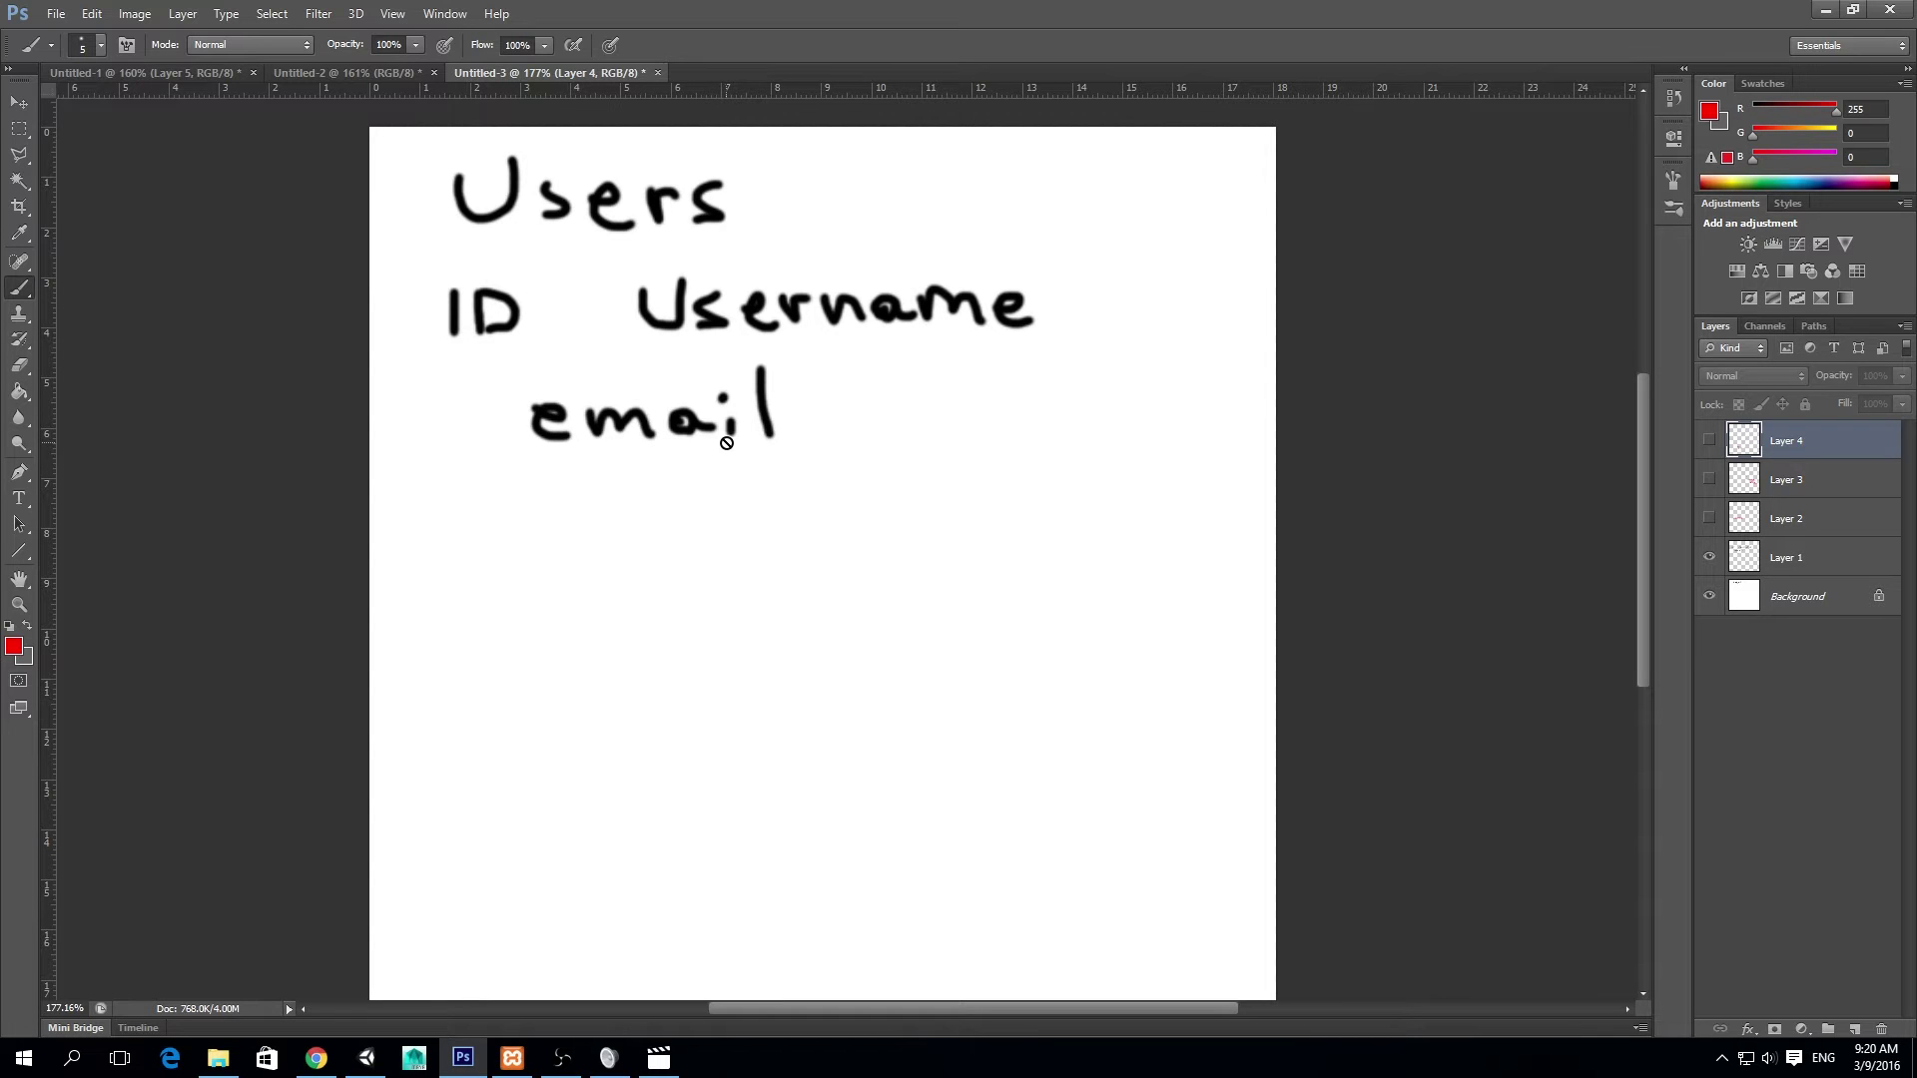
Step: Check the recording status in Open Broadcaster Software and minimize its window
mouse_move(566, 1061)
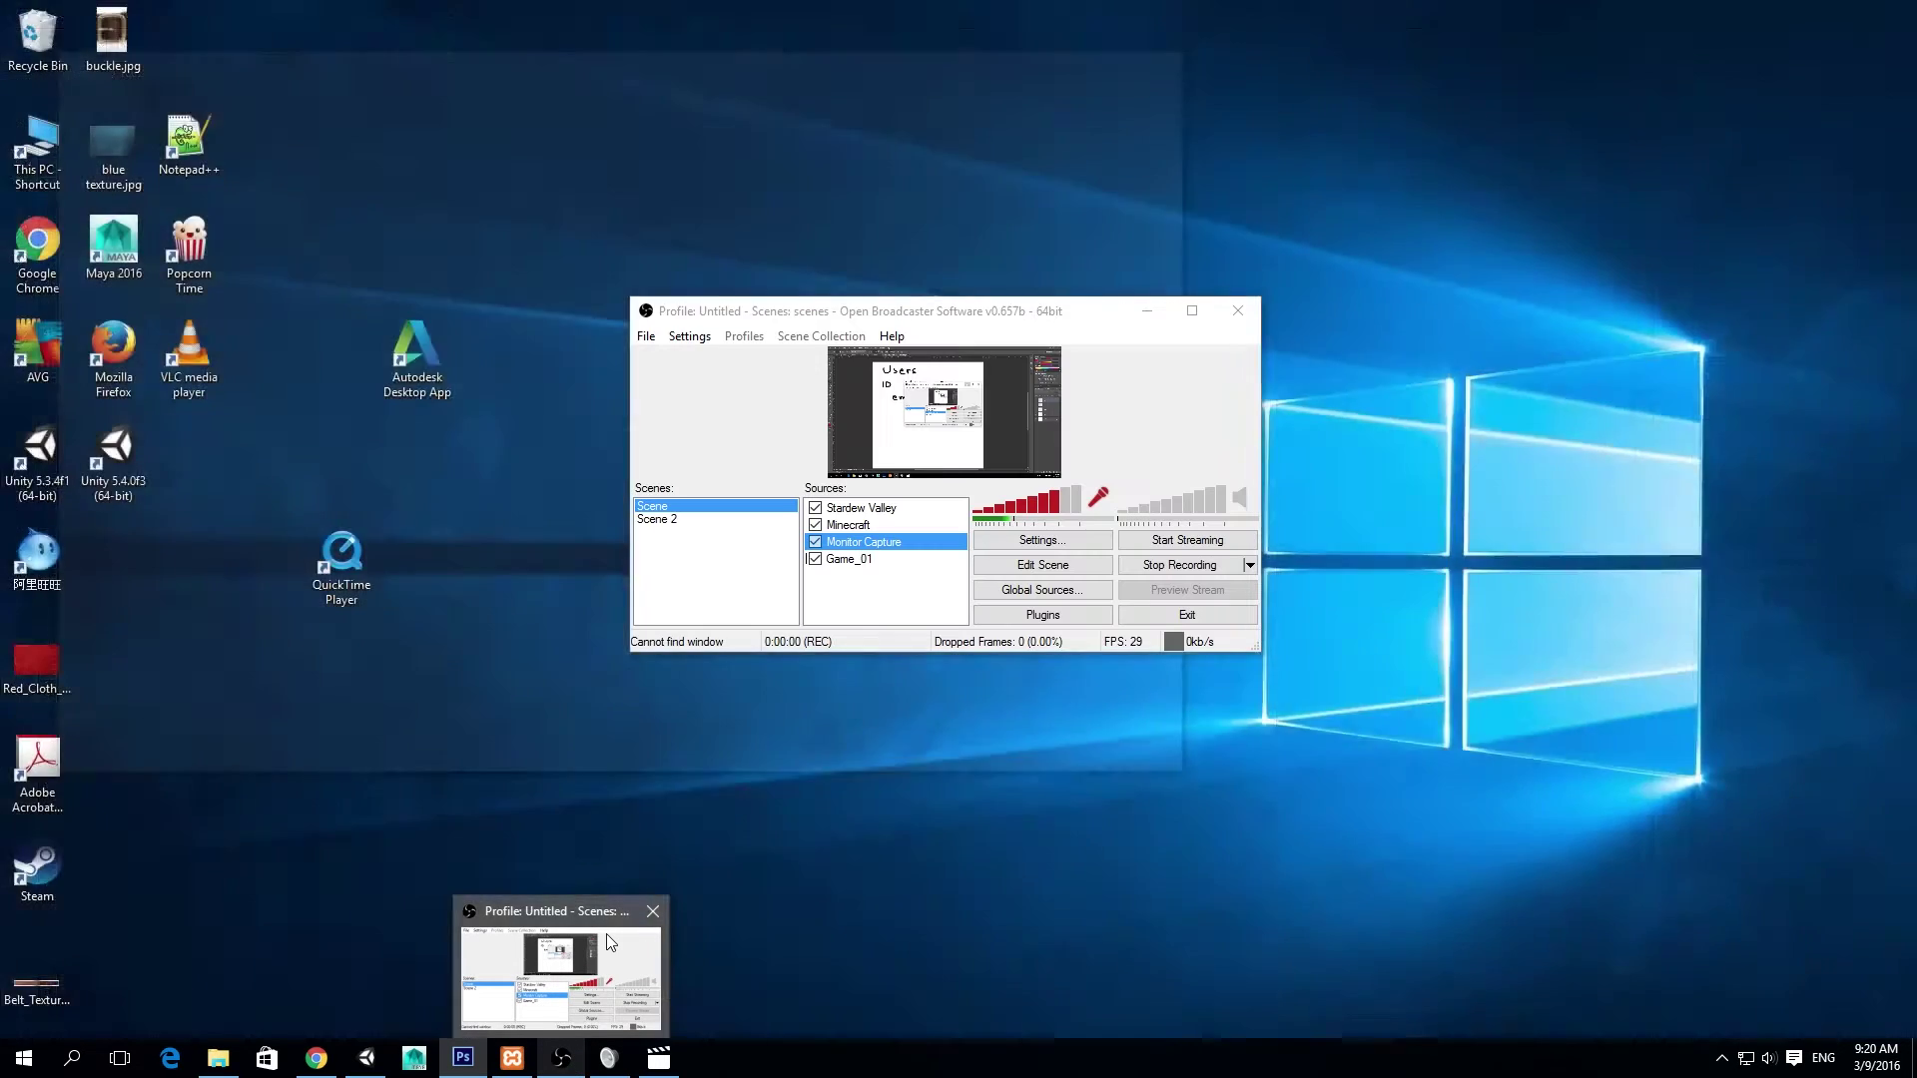
click(609, 934)
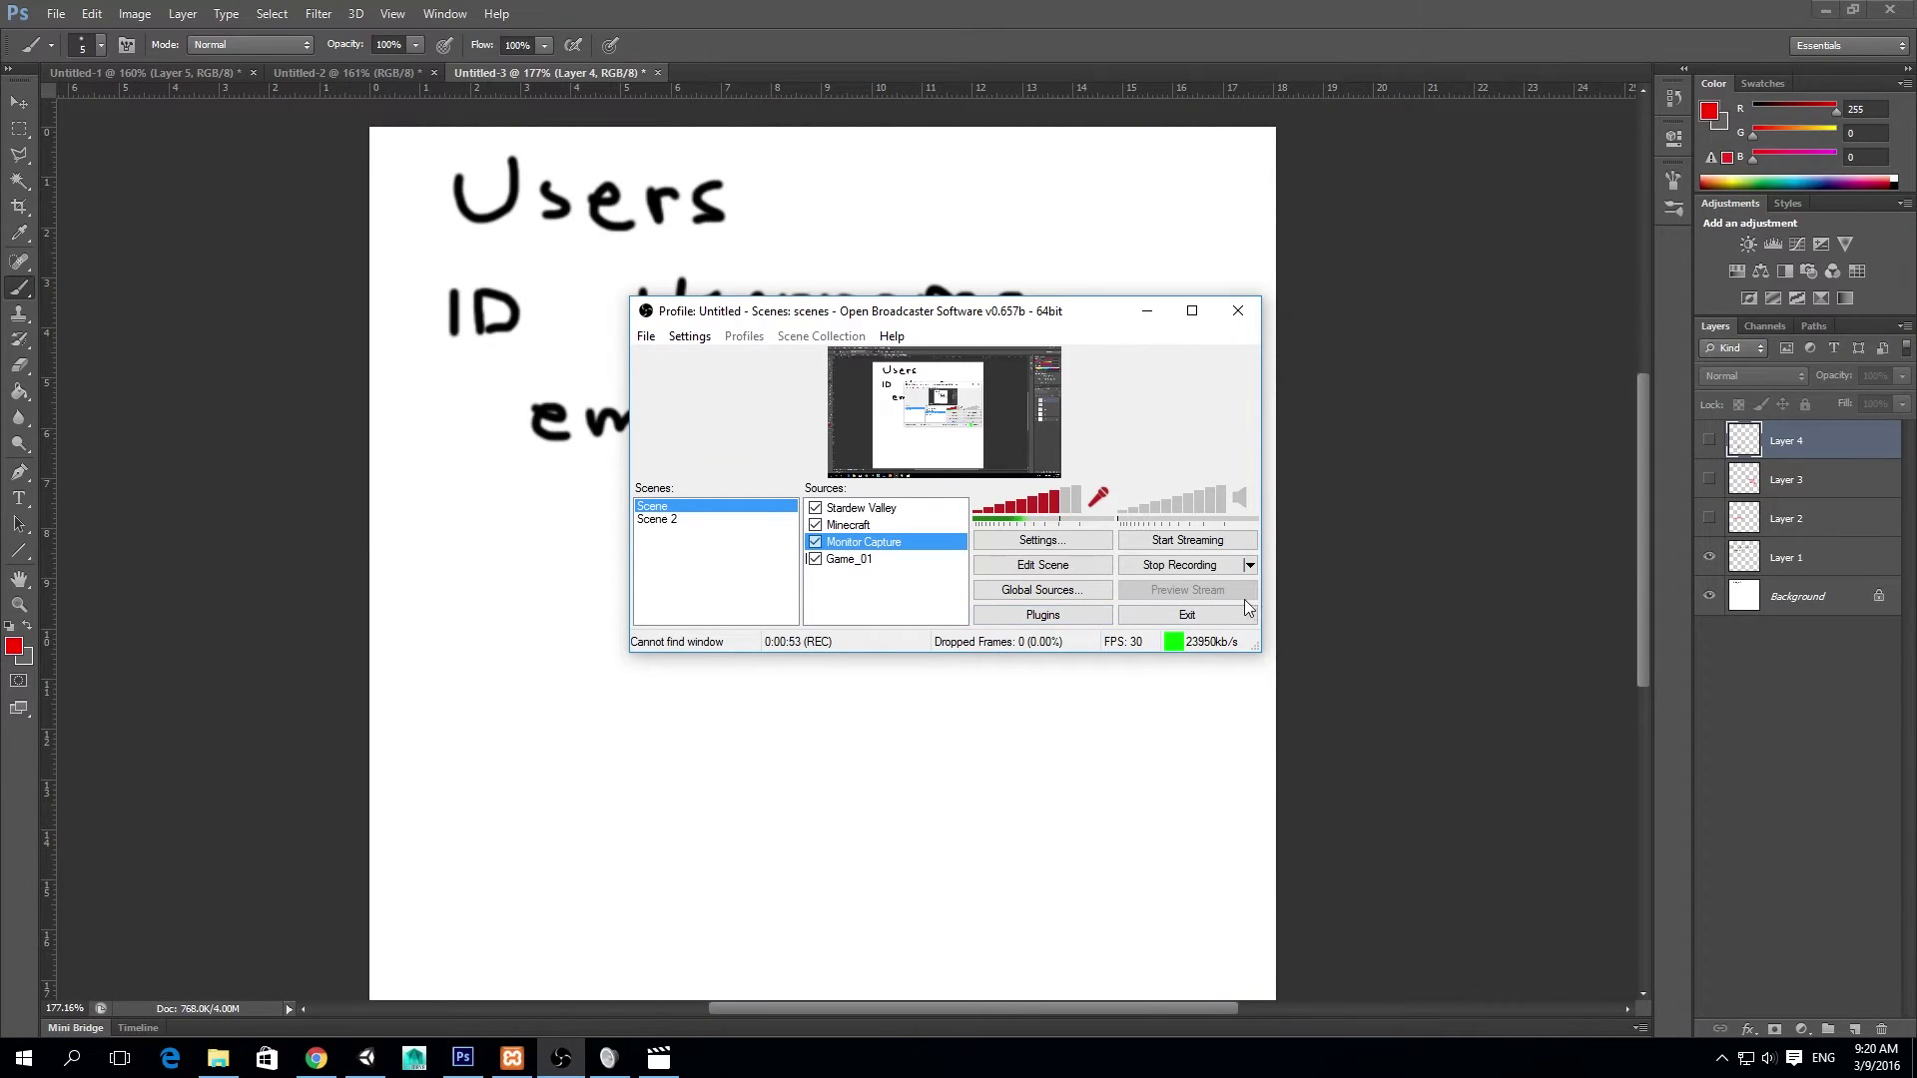
click(1147, 311)
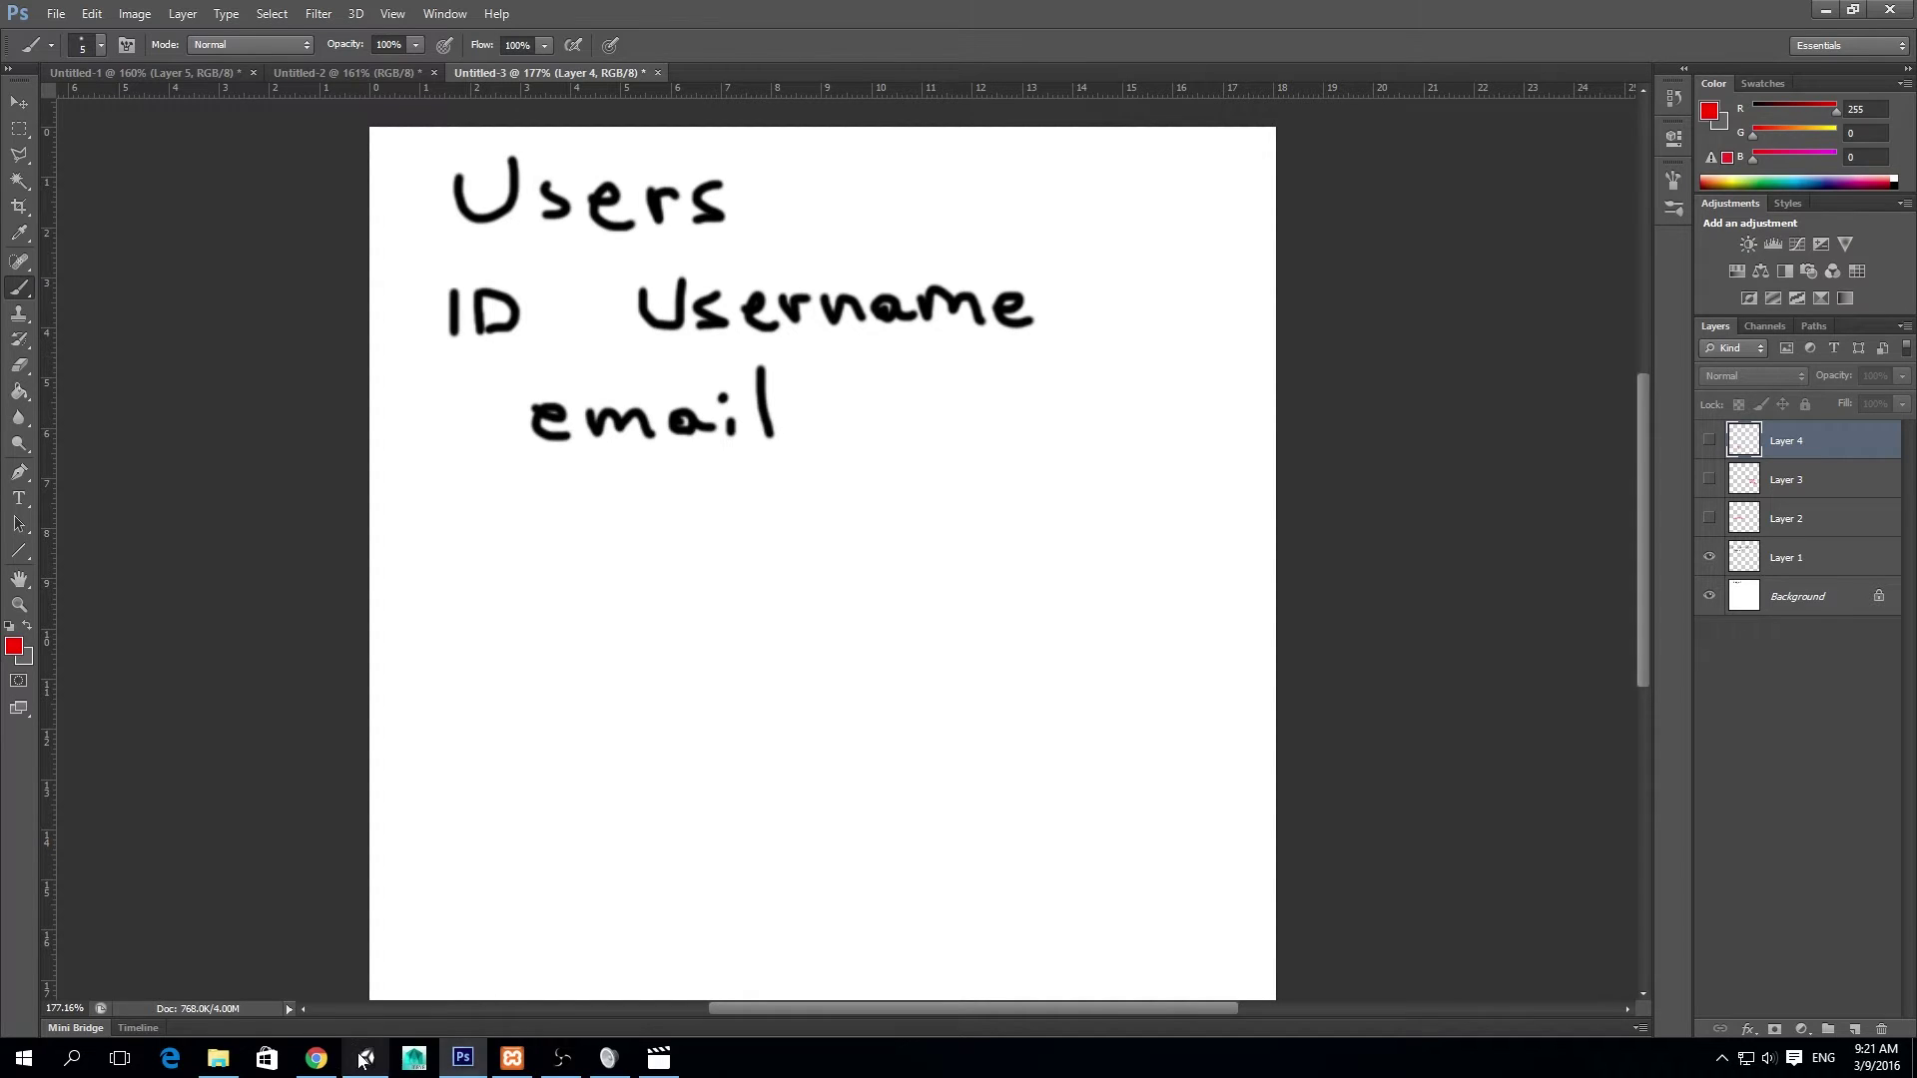
Step: Make Layer 2, Layer 3 and Layer 4 visible in the Untitled-3 document
click(316, 1058)
click(463, 1058)
click(1709, 520)
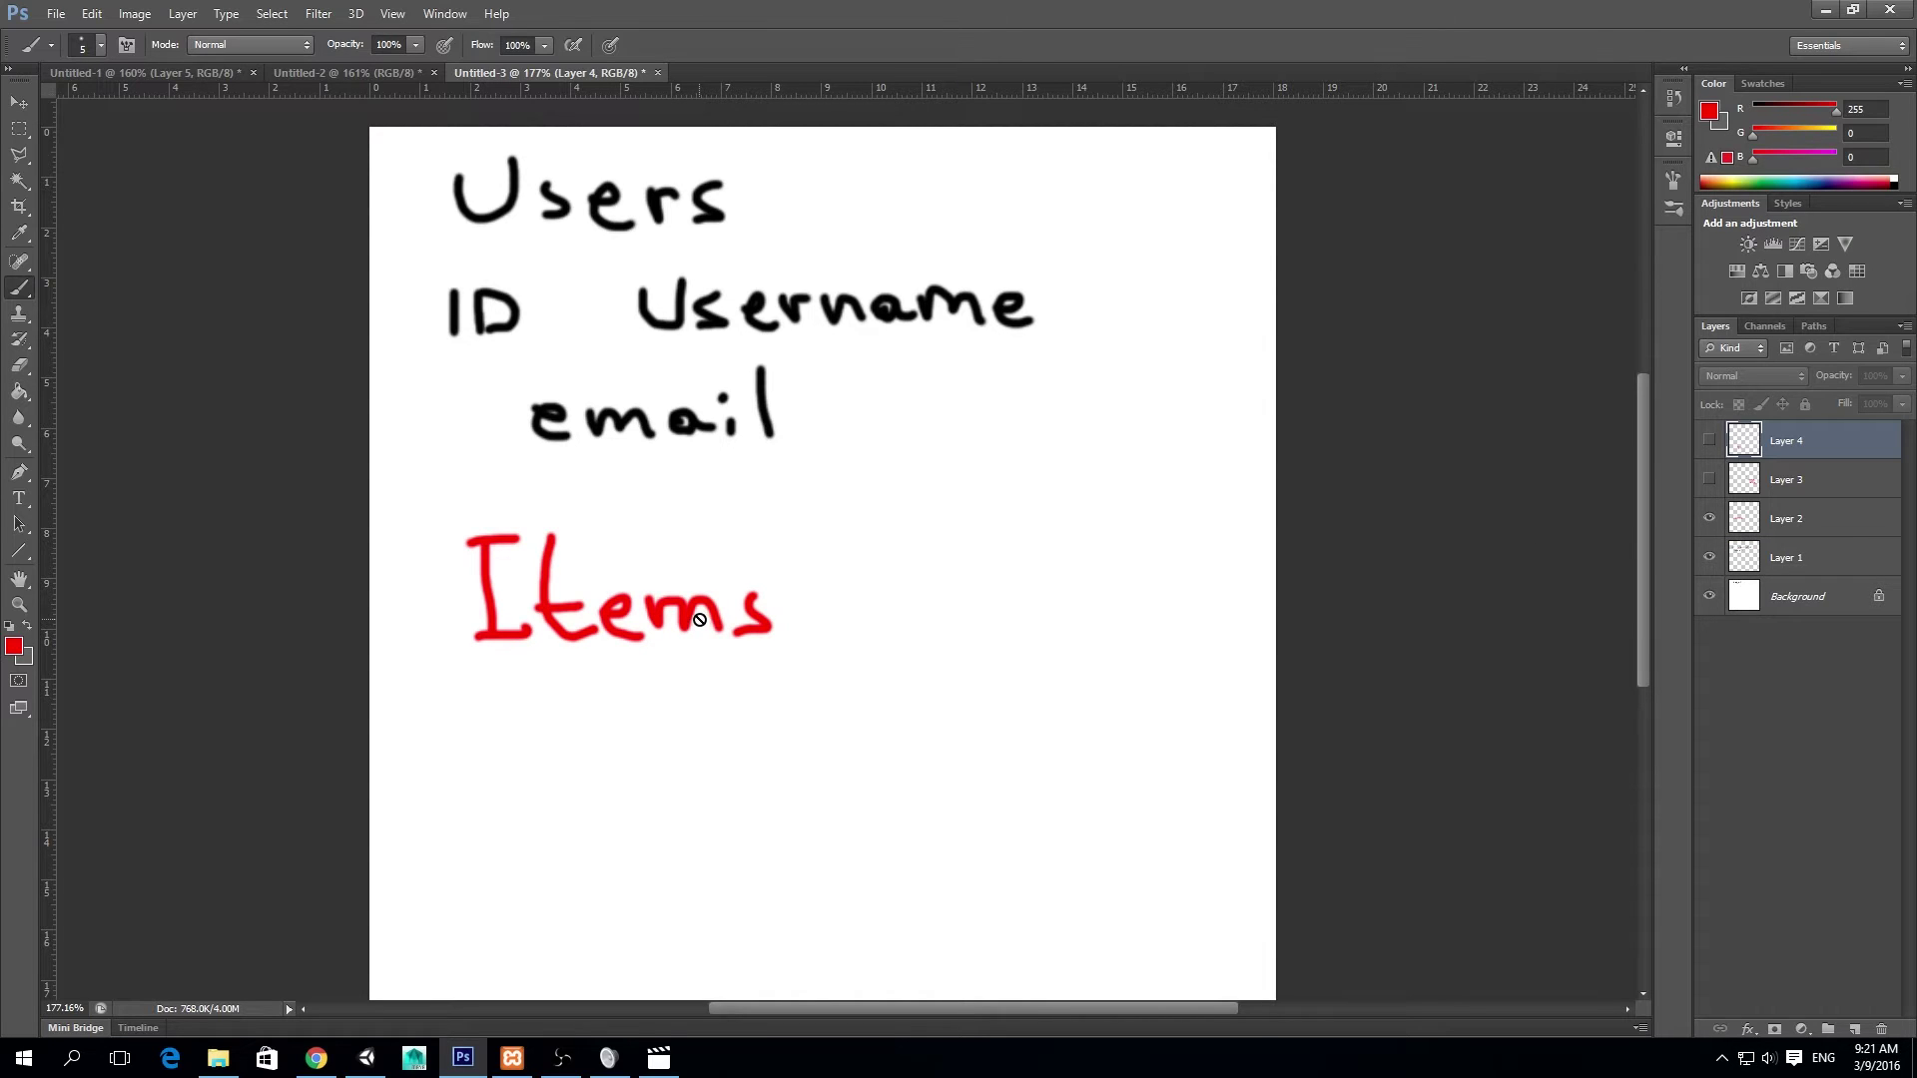
click(1709, 481)
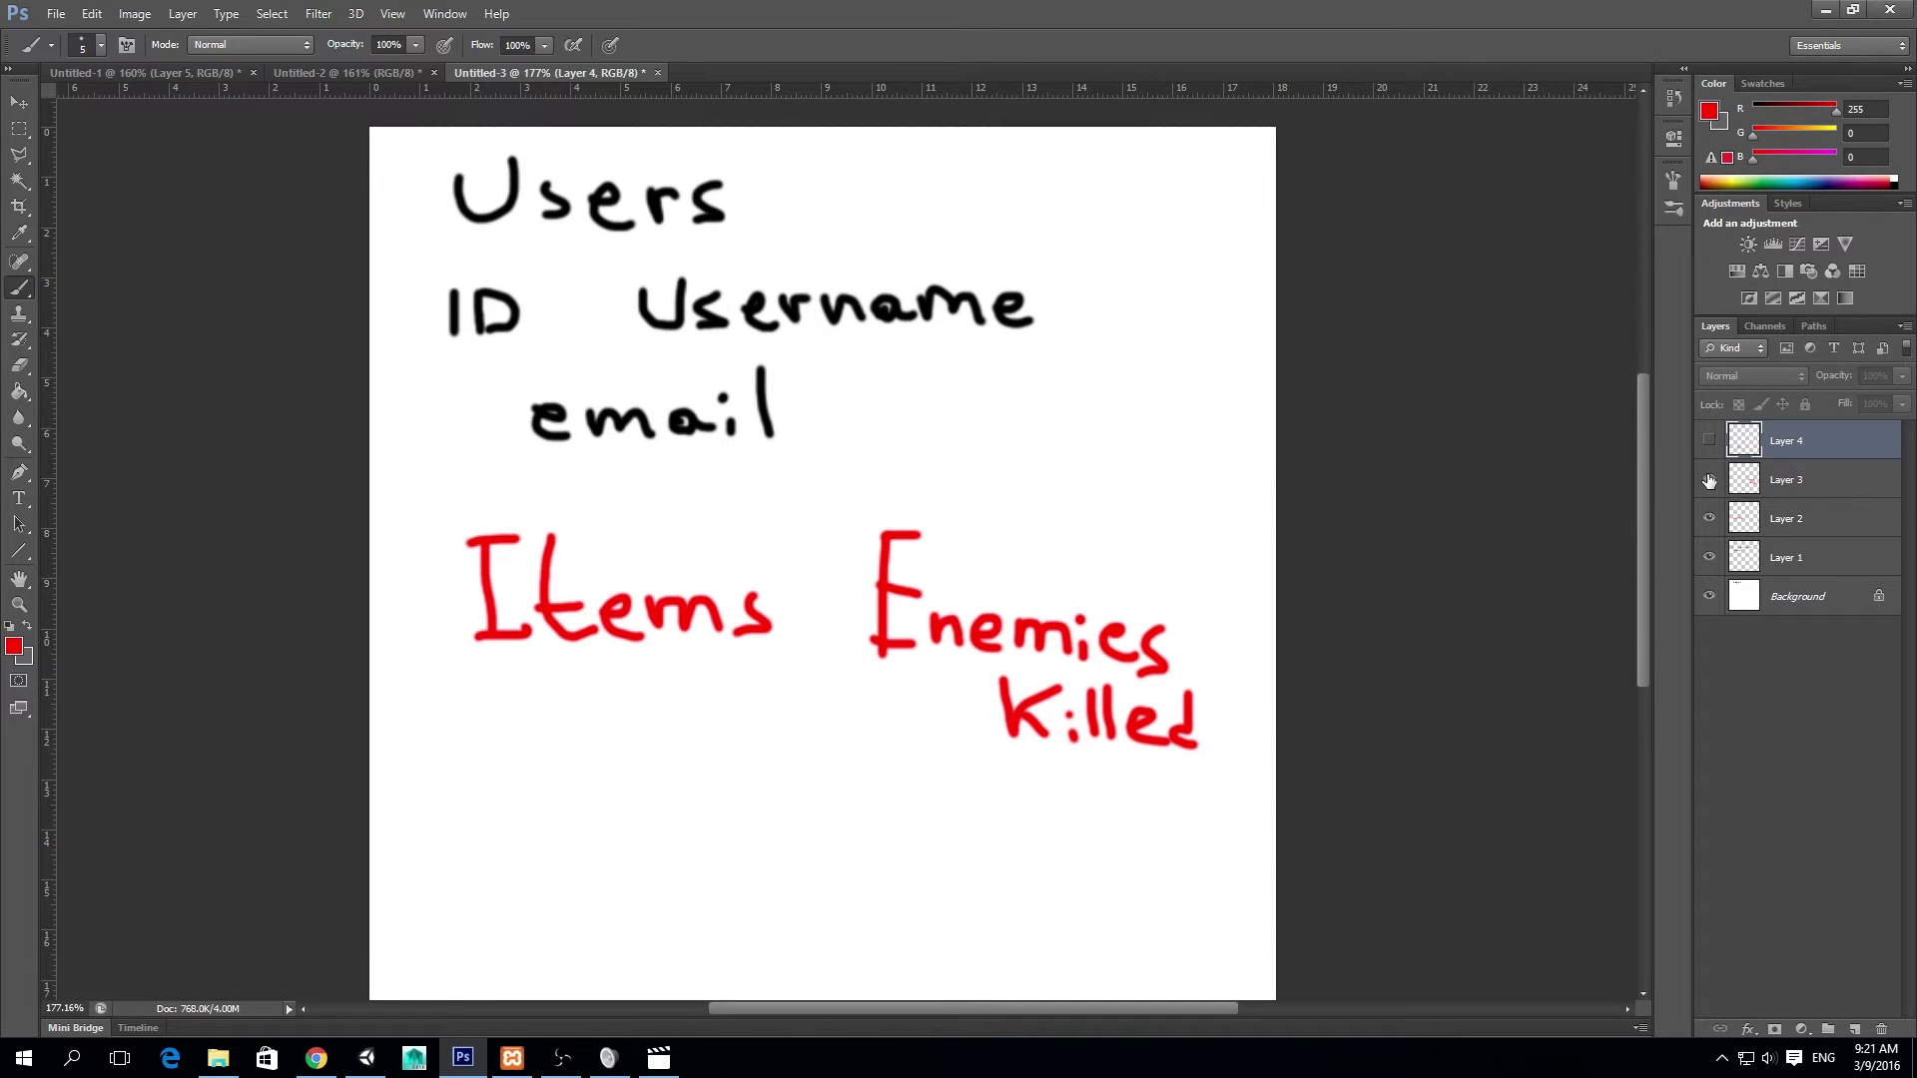
click(1710, 445)
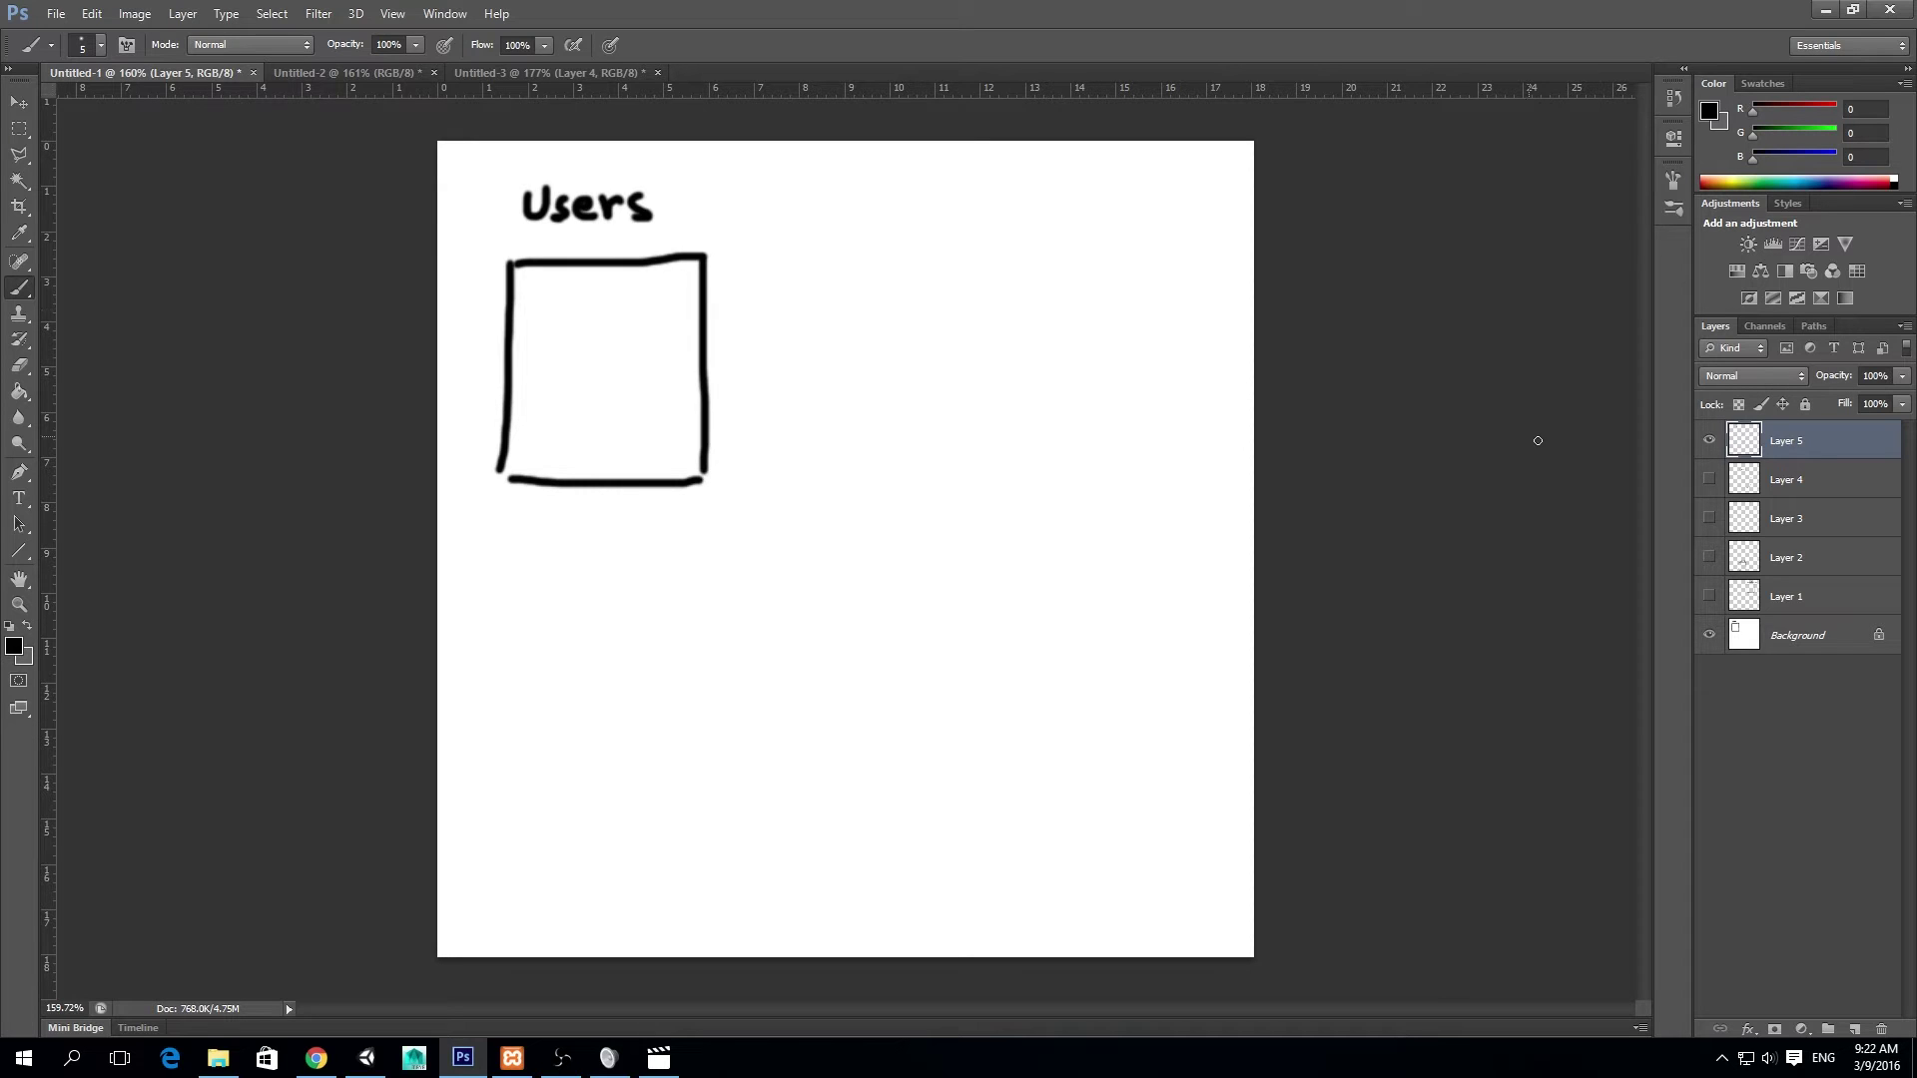
Step: Make Layer 1, Layer 2, Layer 3 and Layer 4 visible in the Untitled-1 document
click(1709, 597)
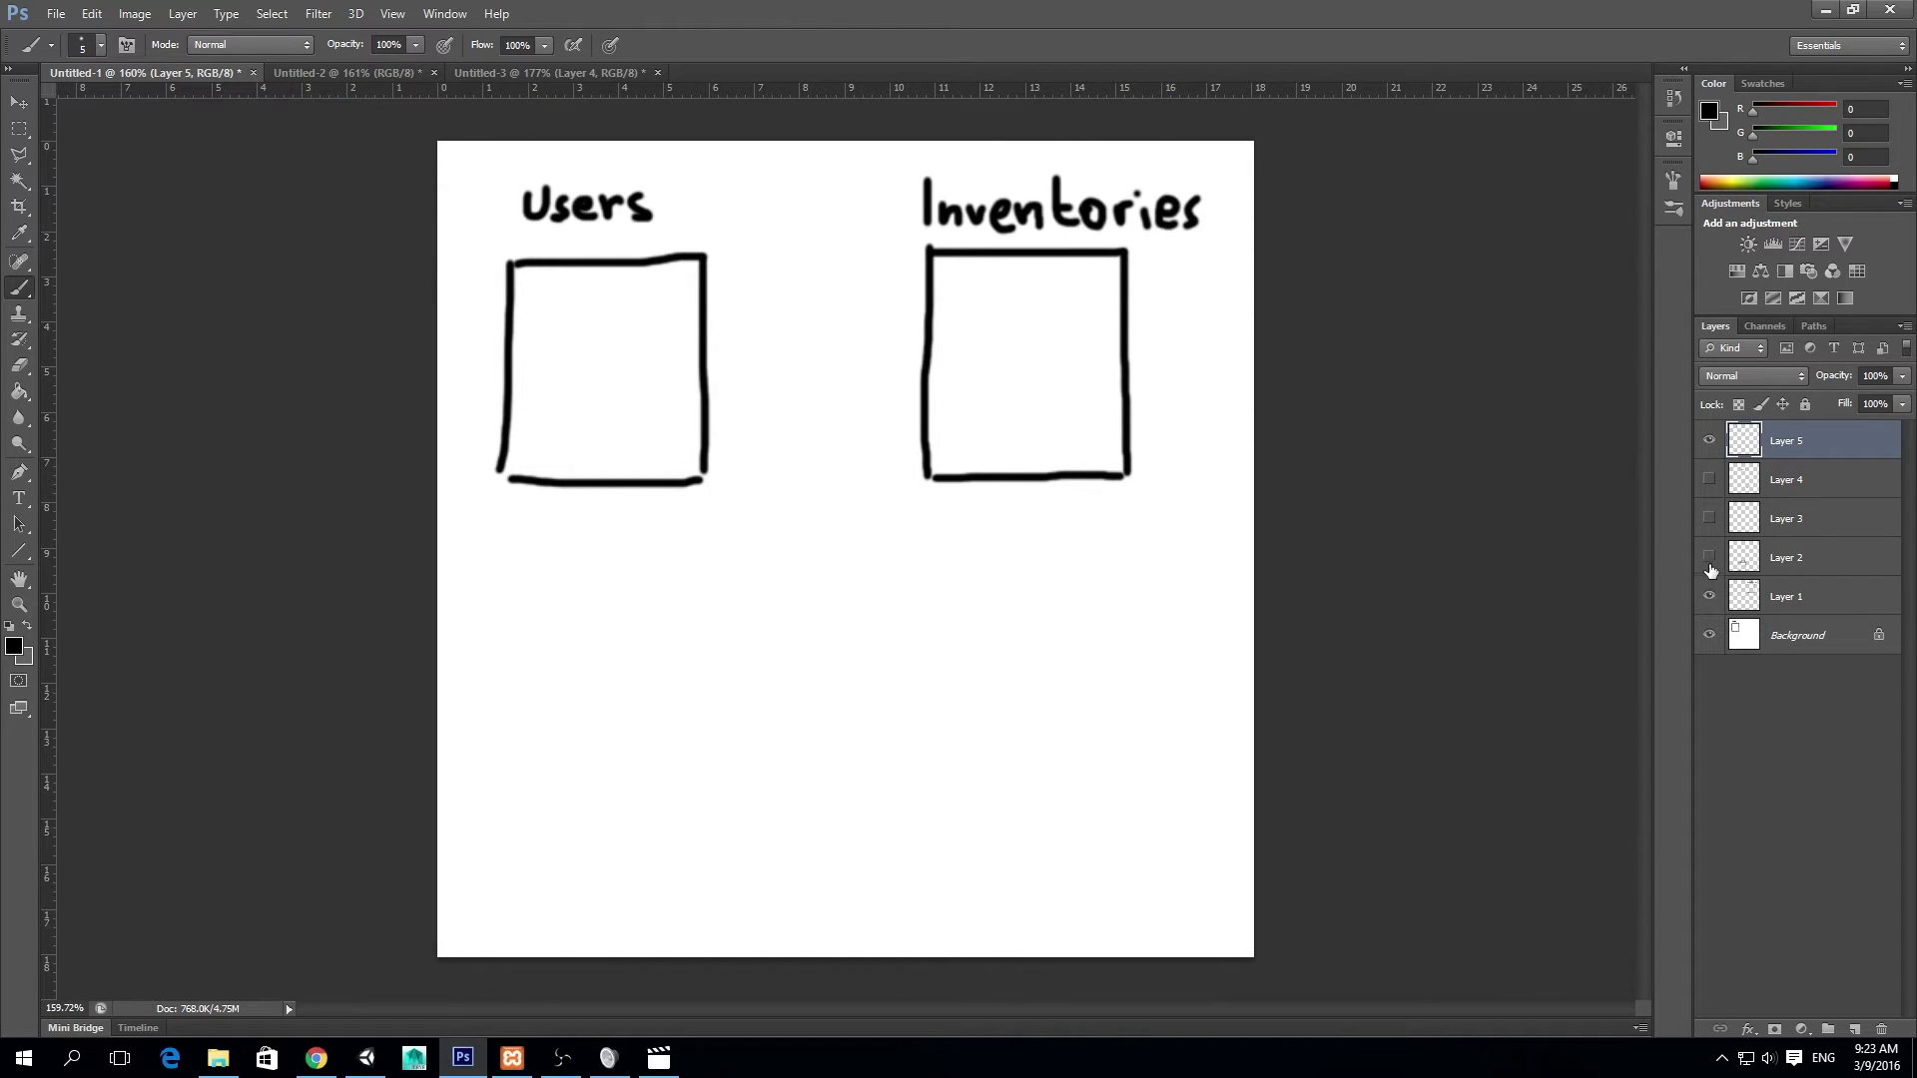
click(1709, 558)
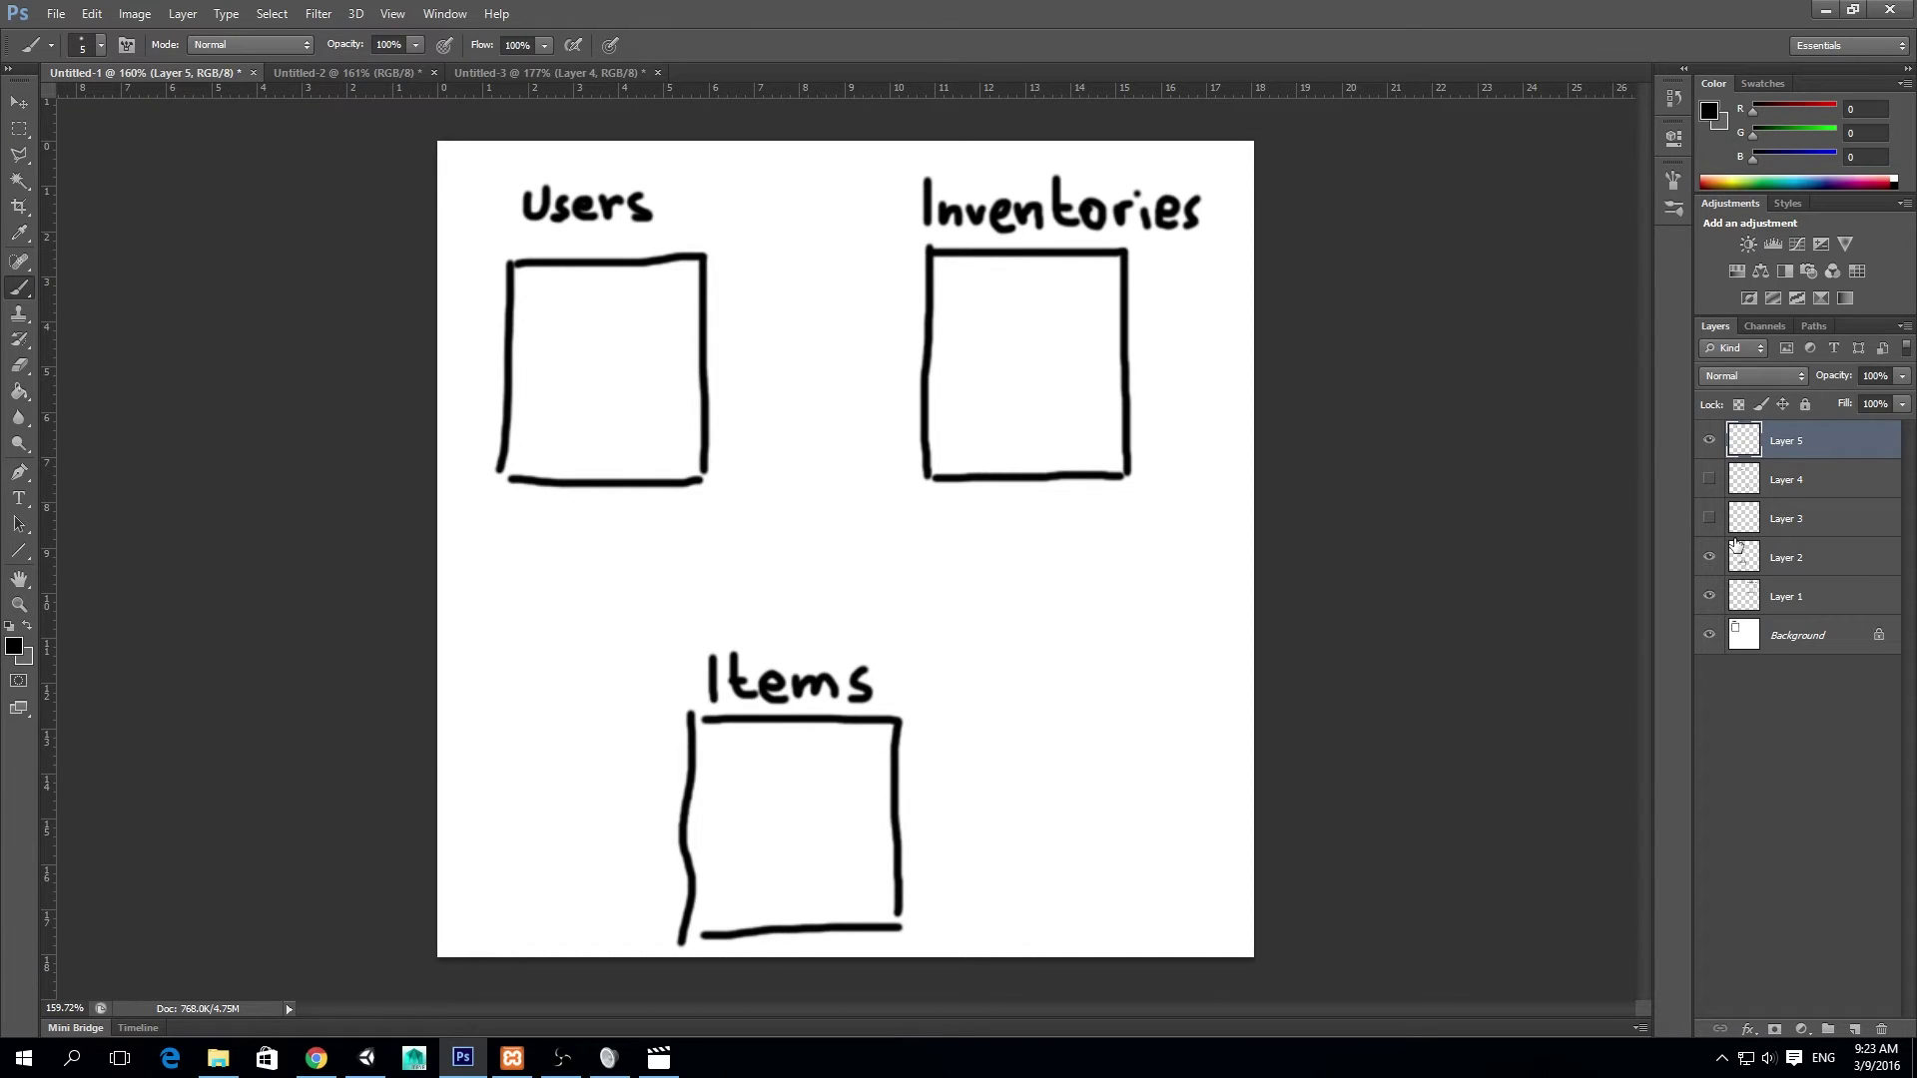
click(1708, 519)
click(1708, 480)
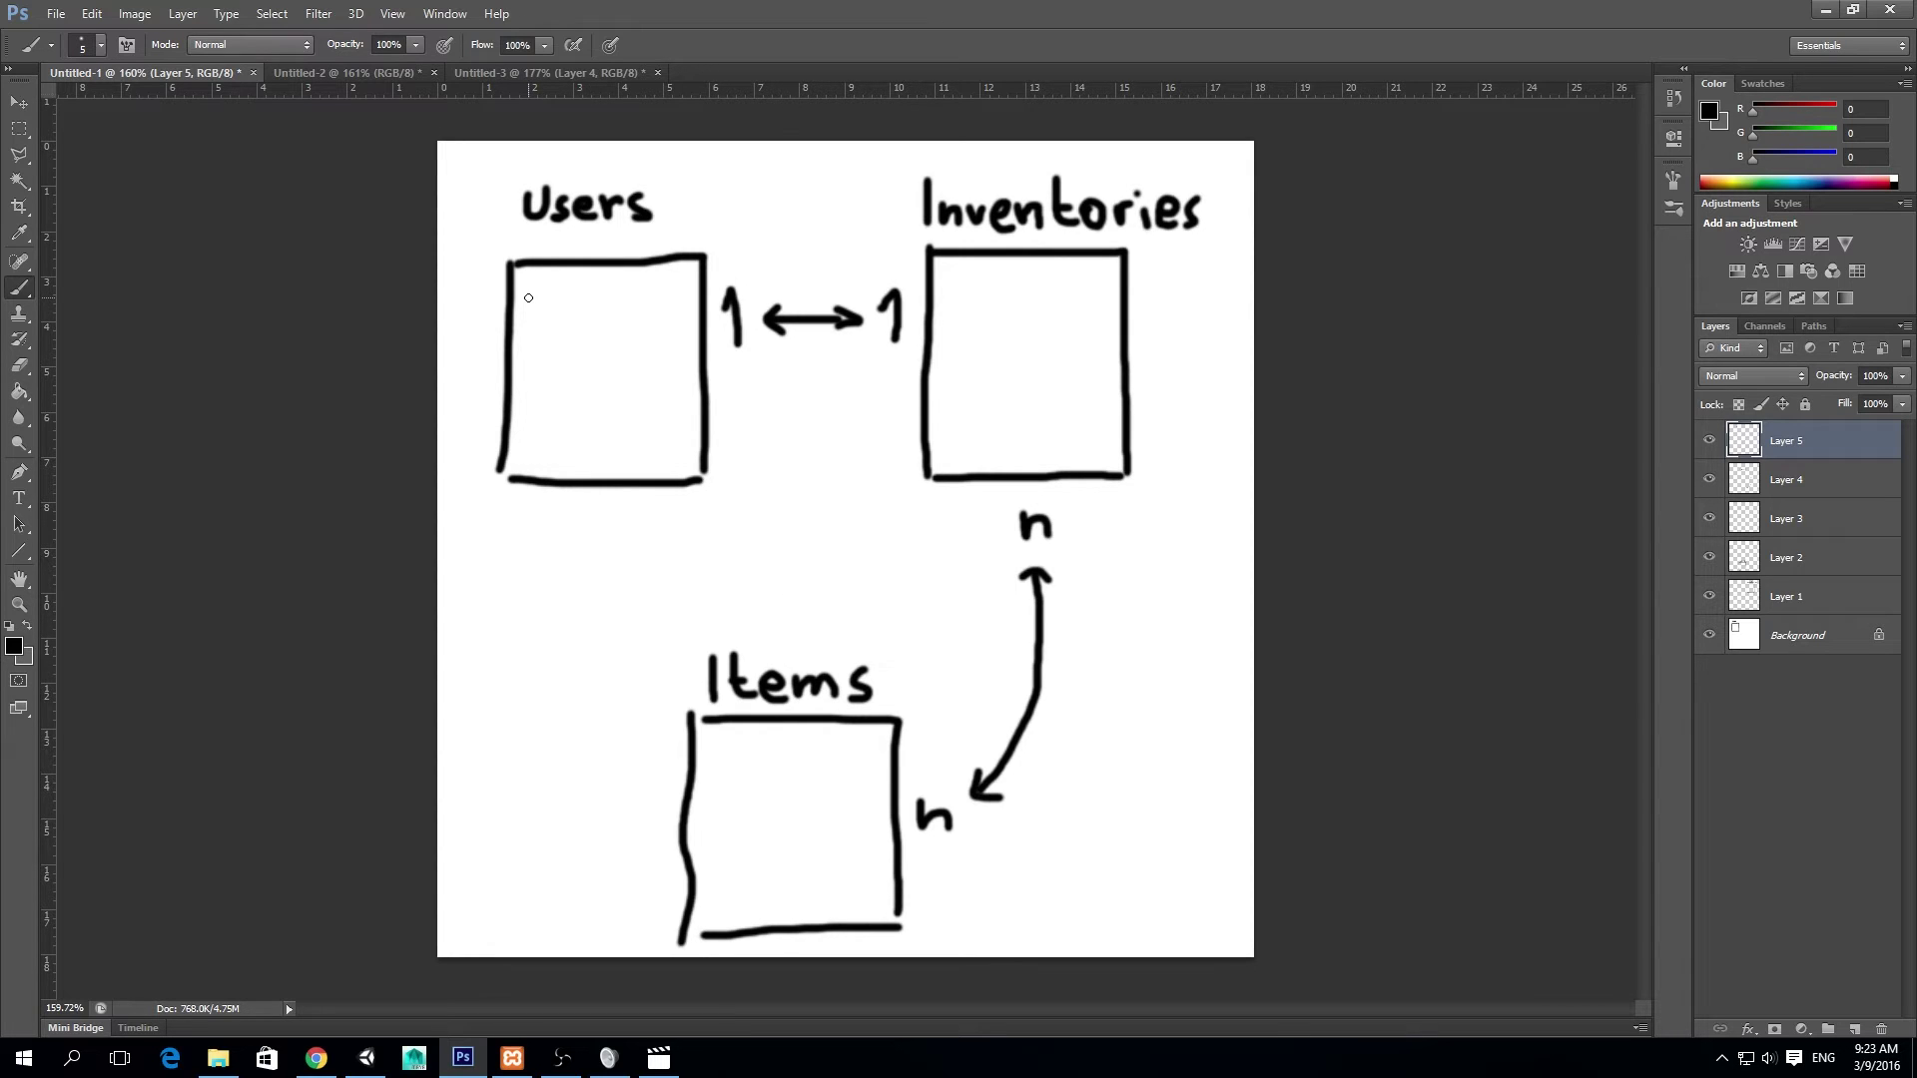
Step: Draw two horizontal black row lines inside the Users box and two inside the Inventories box
drag(528, 298, 646, 295)
drag(541, 338, 628, 333)
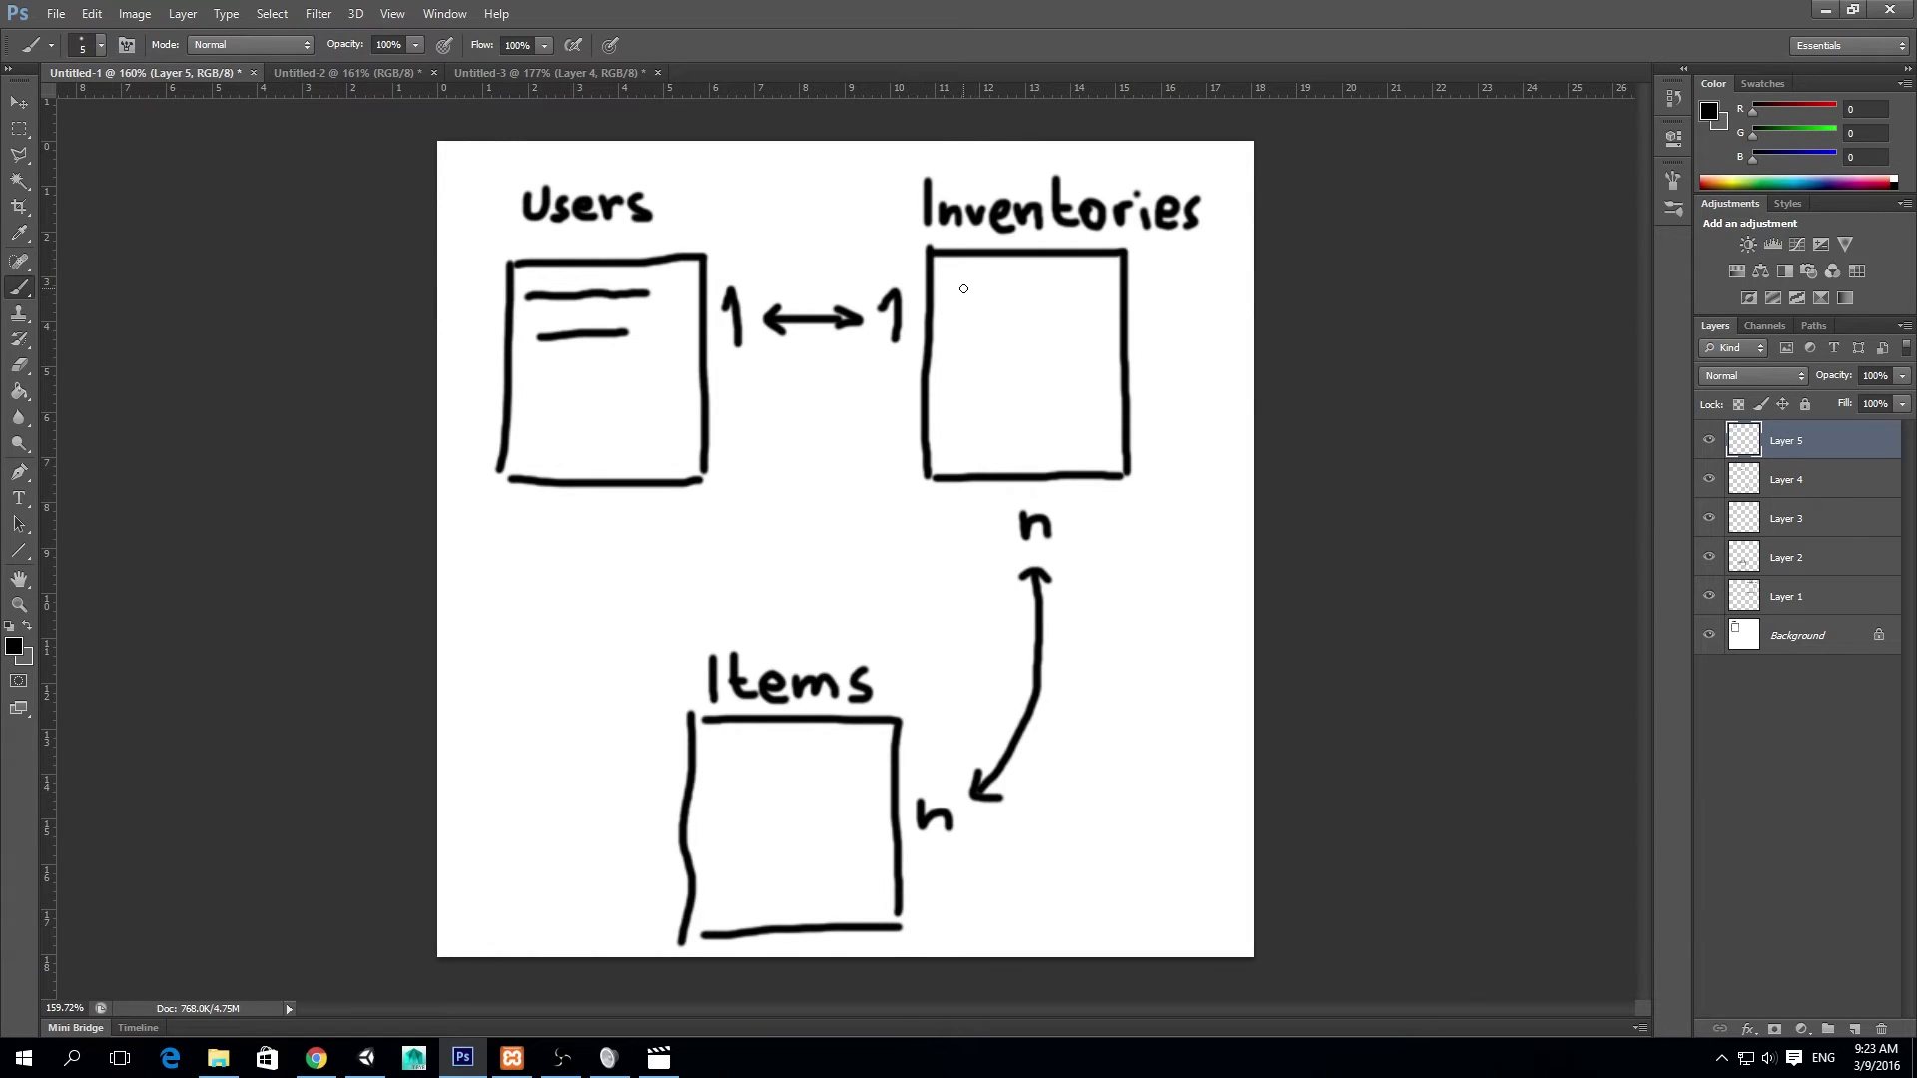
drag(960, 287, 1073, 278)
drag(968, 321, 1070, 312)
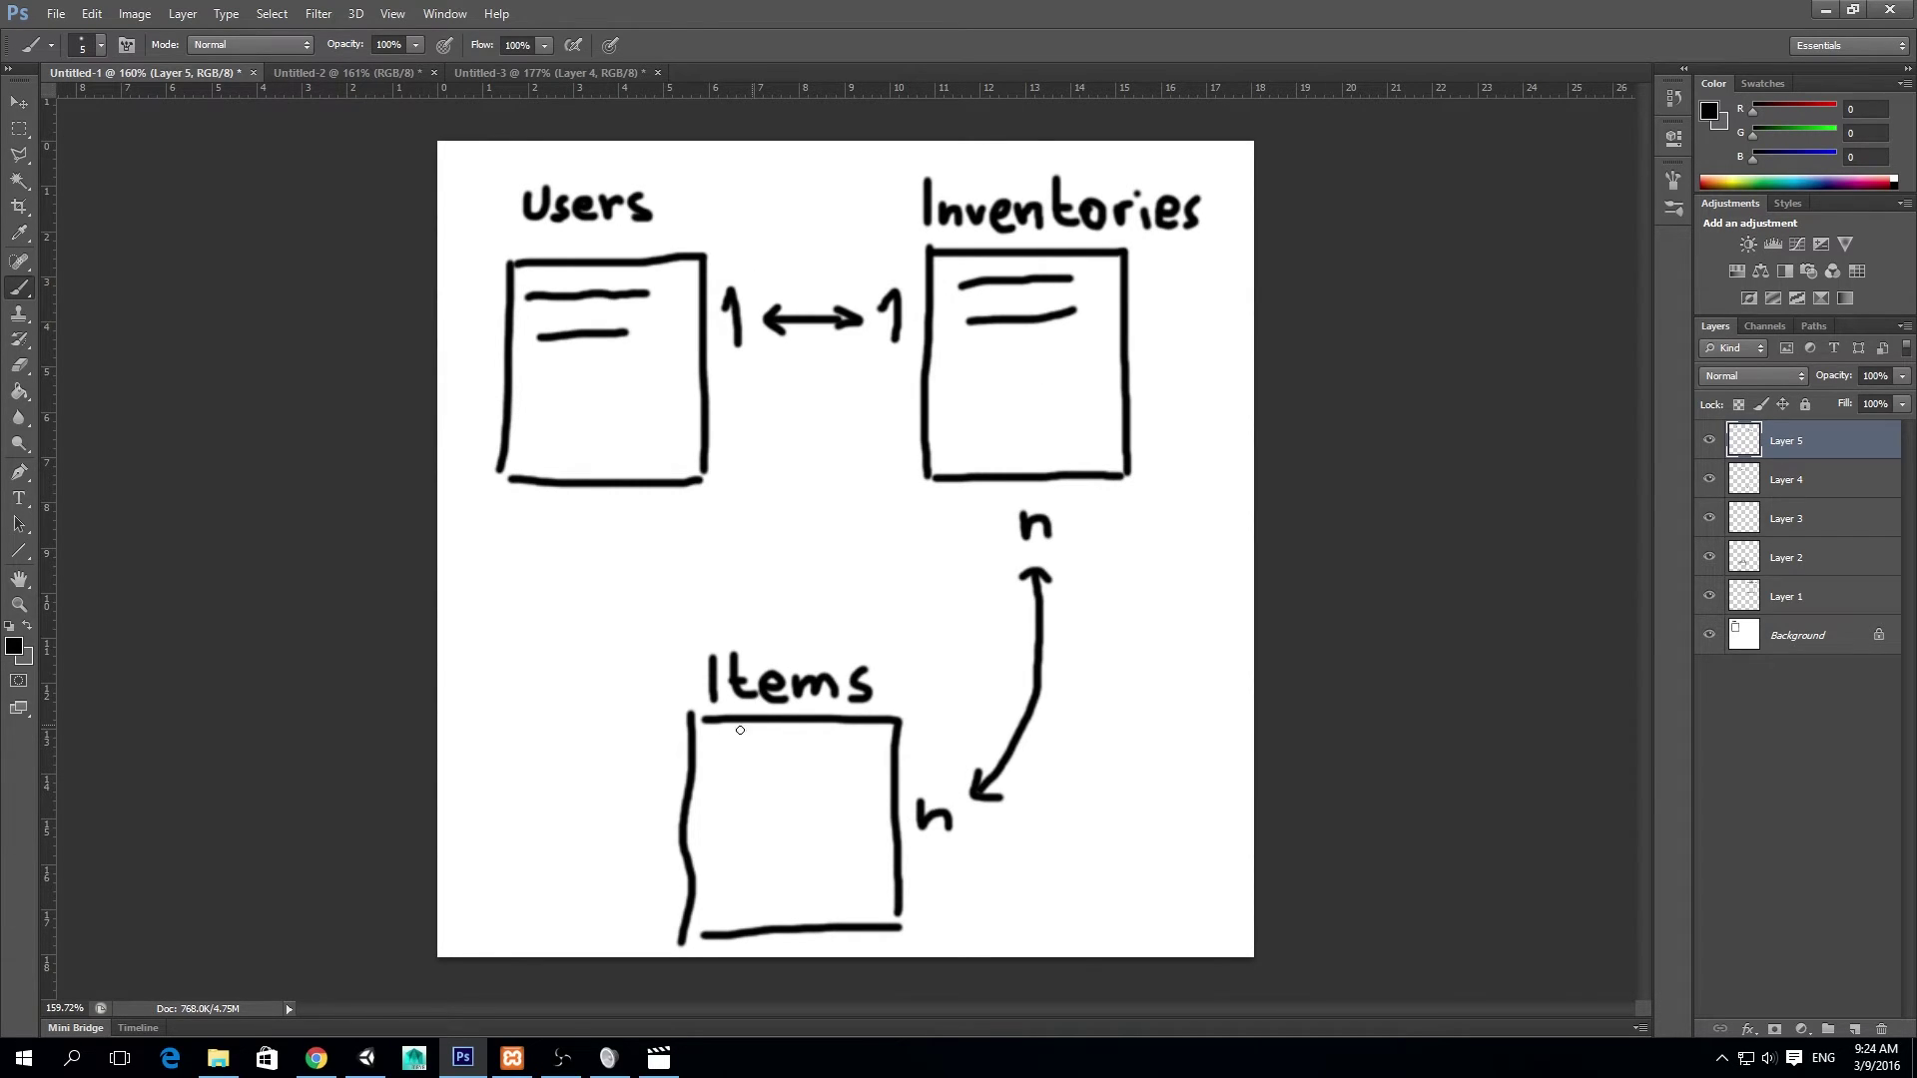
Step: Switch to the browser to view the items table of cool_yt_rpg in phpMyAdmin, and return to Photoshop
click(315, 1057)
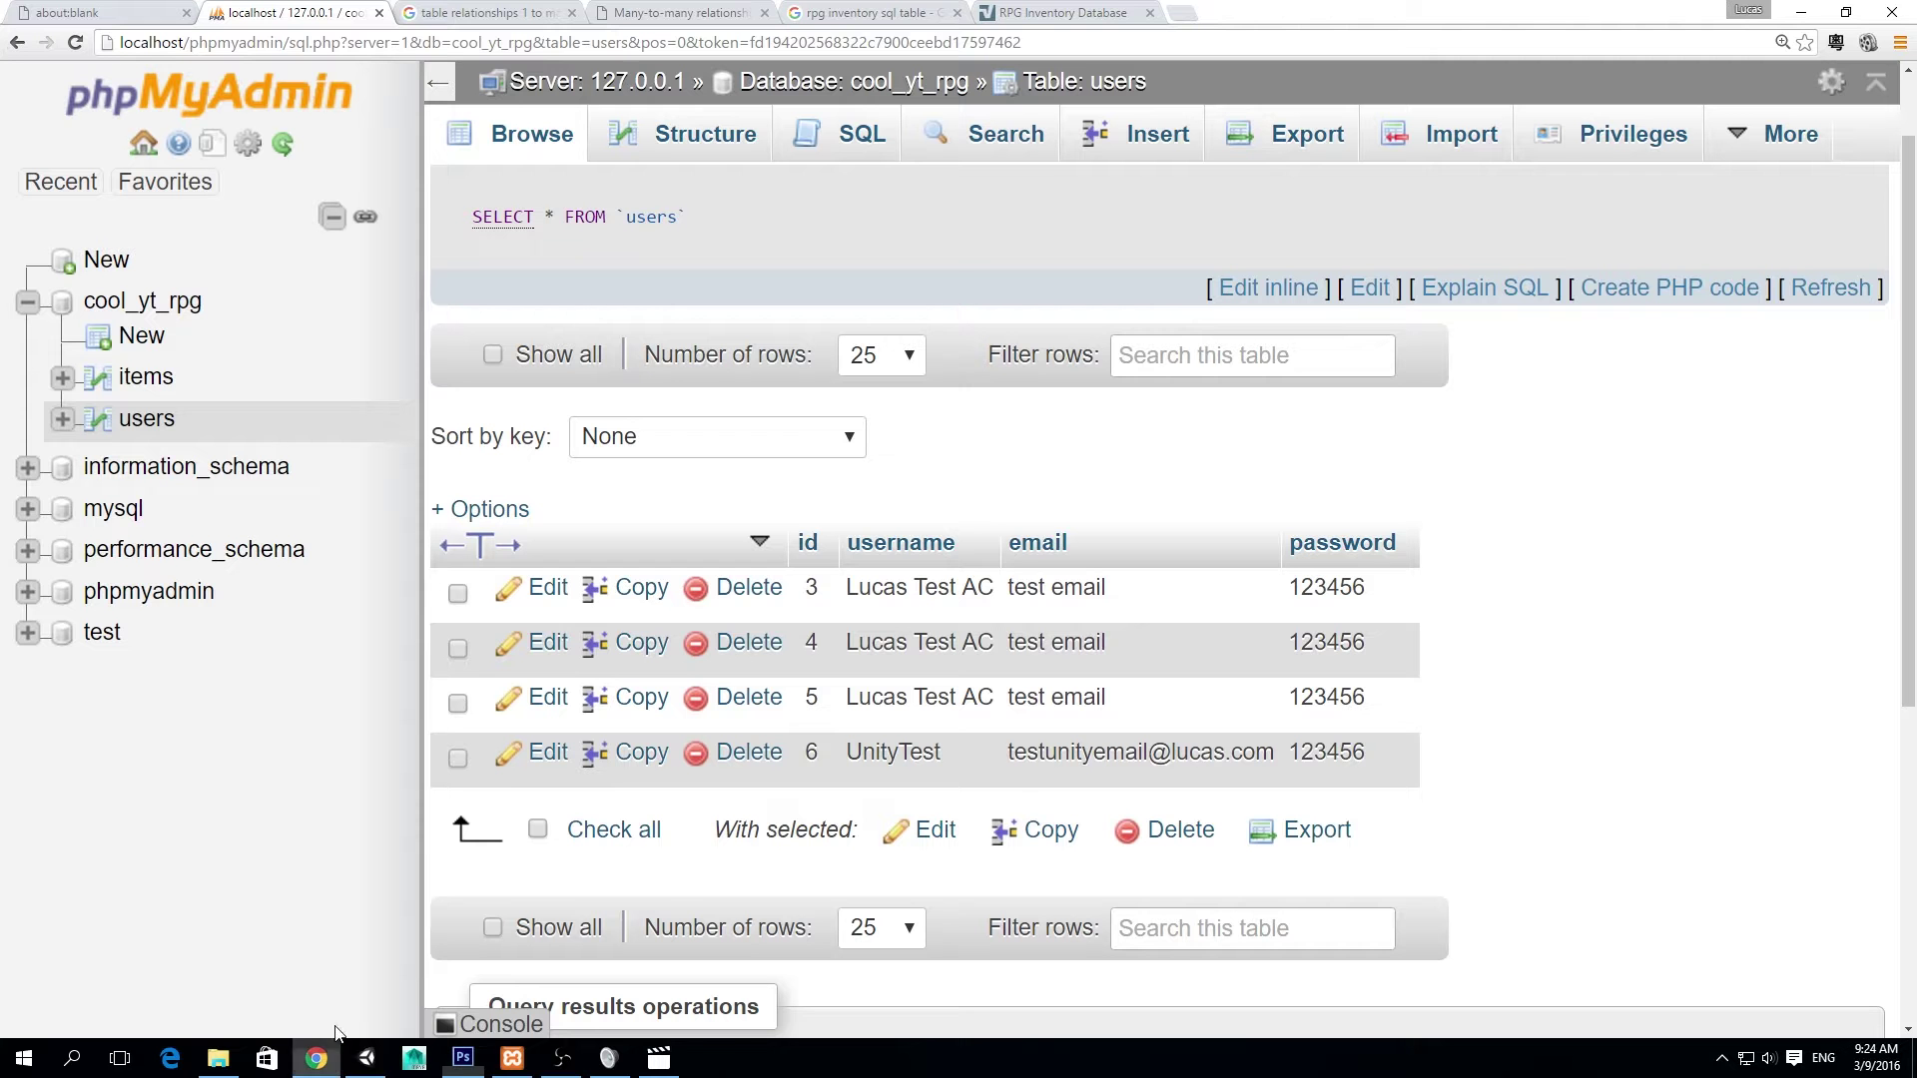
click(147, 379)
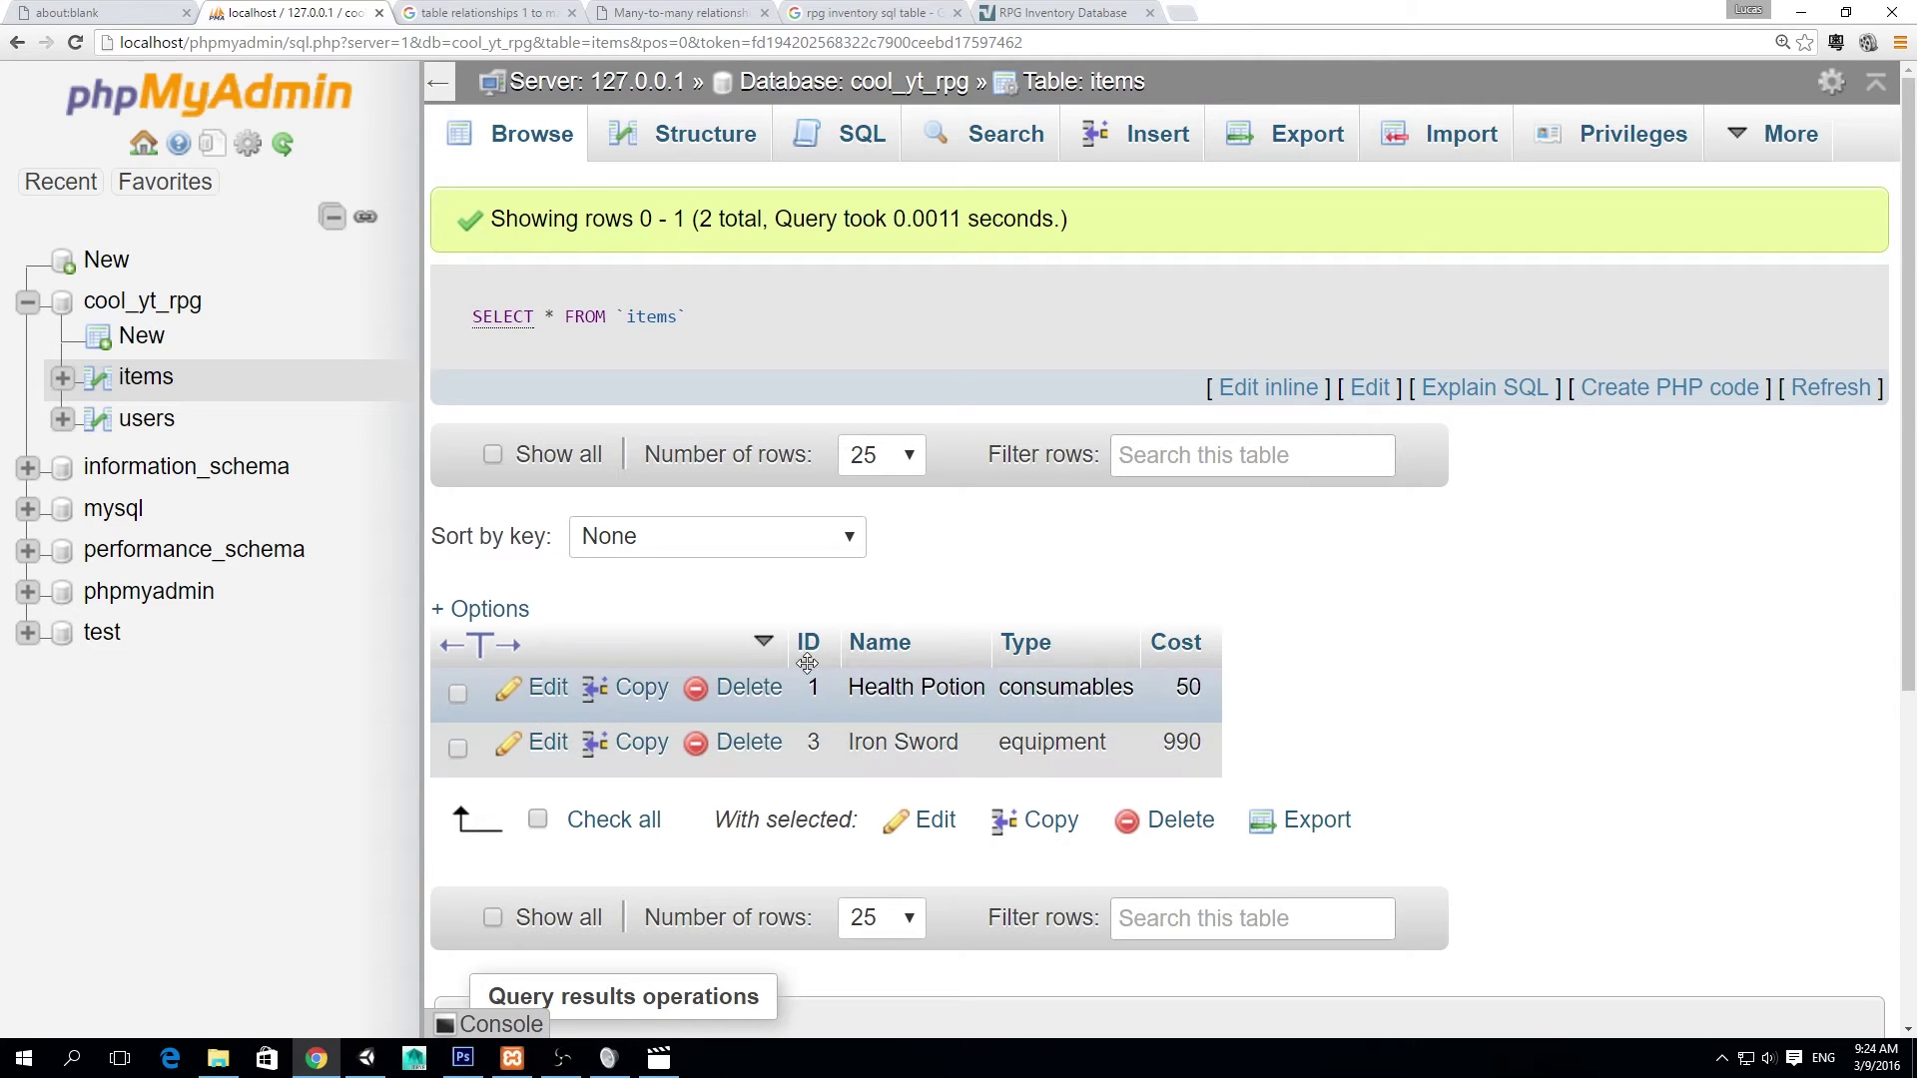
click(462, 1058)
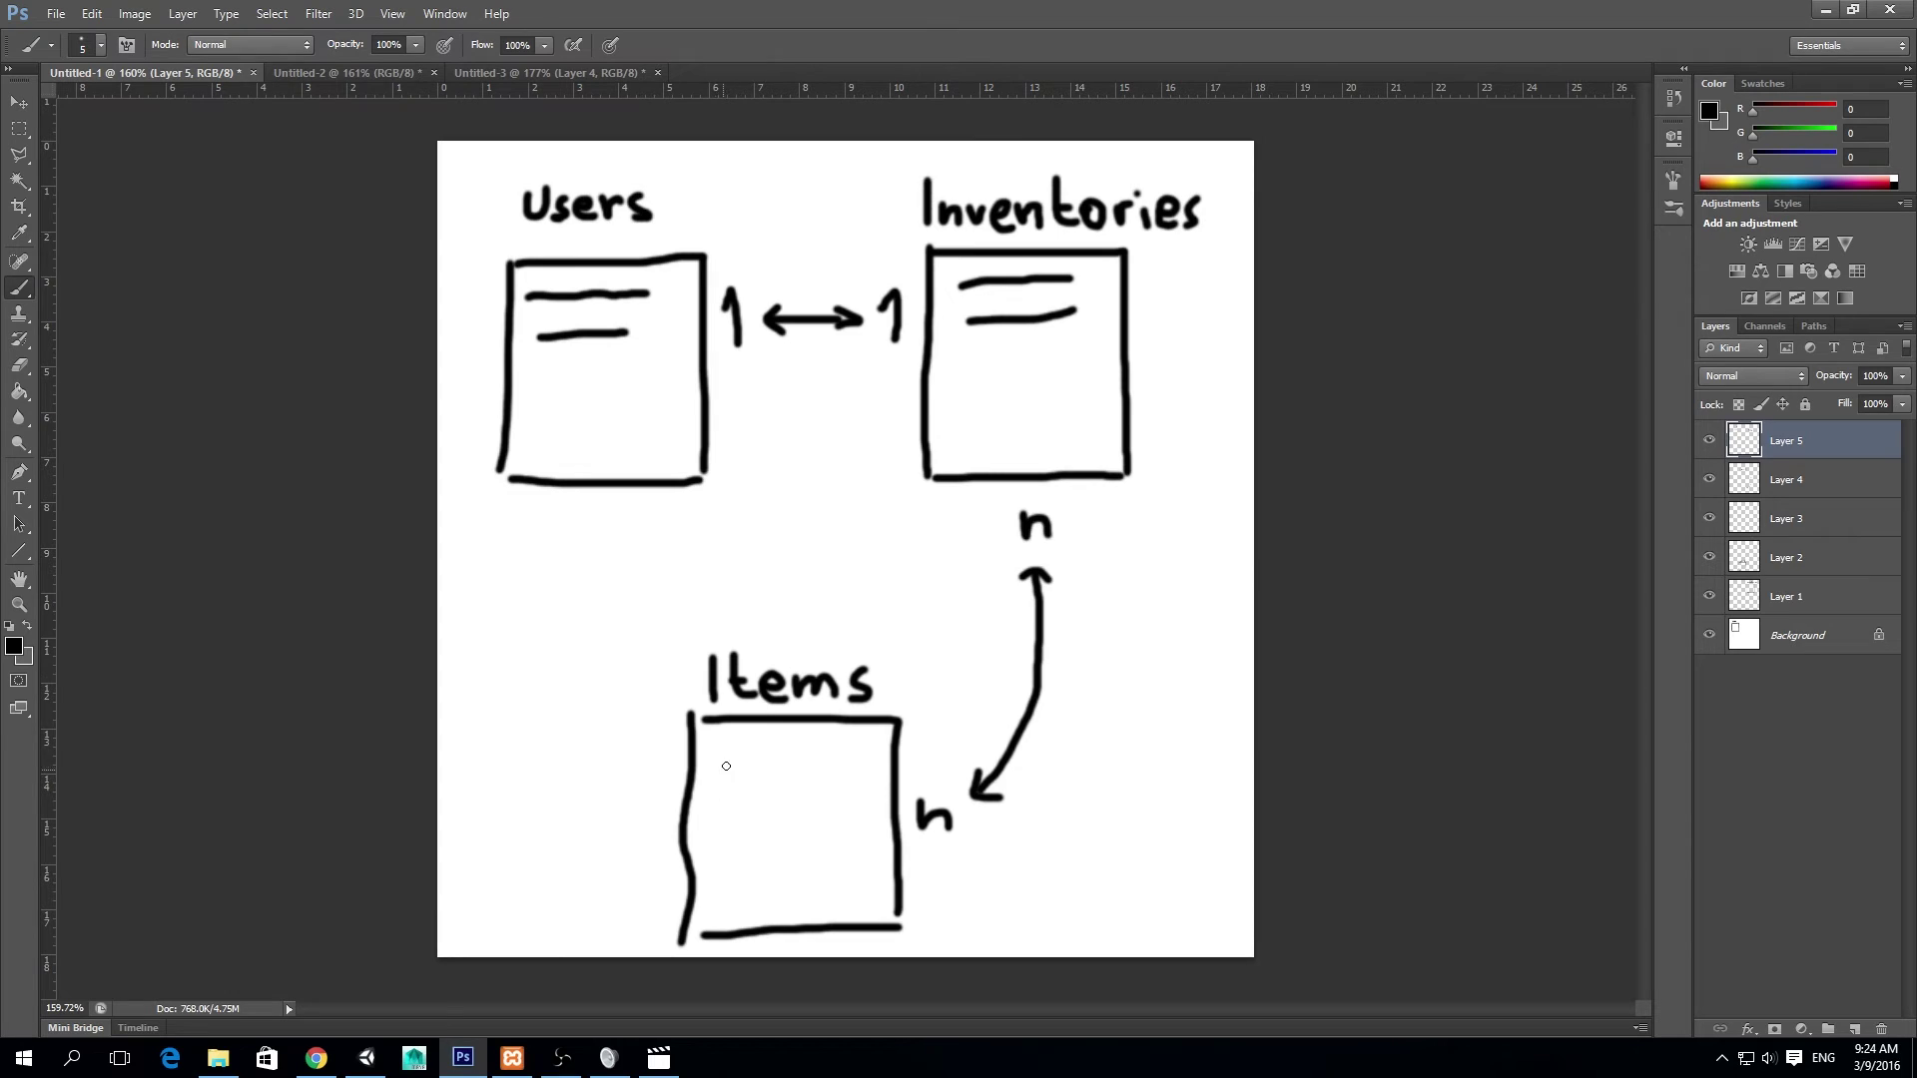
Step: Draw row lines inside the Items box, the first in black and the others in light blue, light green and light yellow
drag(718, 748, 853, 751)
mouse_move(715, 781)
mouse_down()
mouse_move(833, 778)
mouse_move(826, 804)
mouse_up()
mouse_move(723, 834)
mouse_down()
mouse_move(851, 843)
mouse_move(886, 868)
mouse_up()
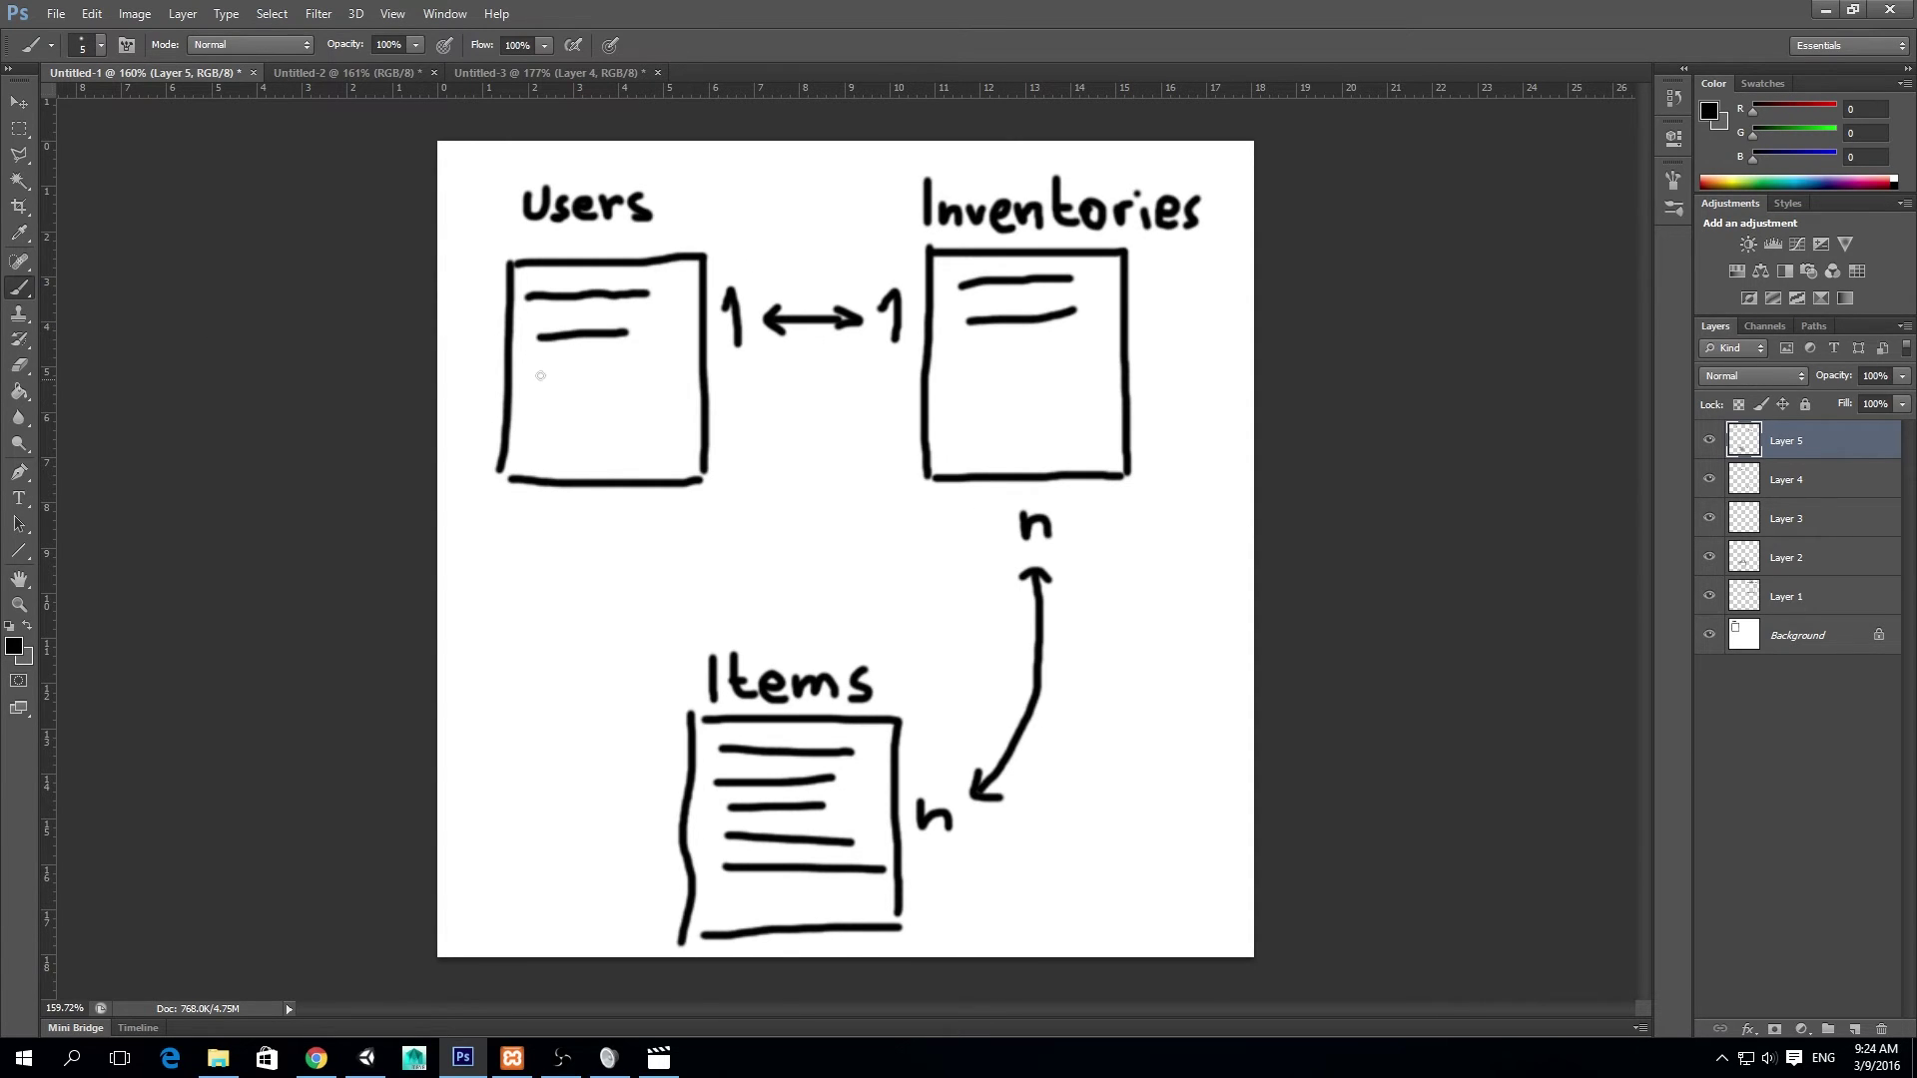
click(14, 646)
click(1410, 795)
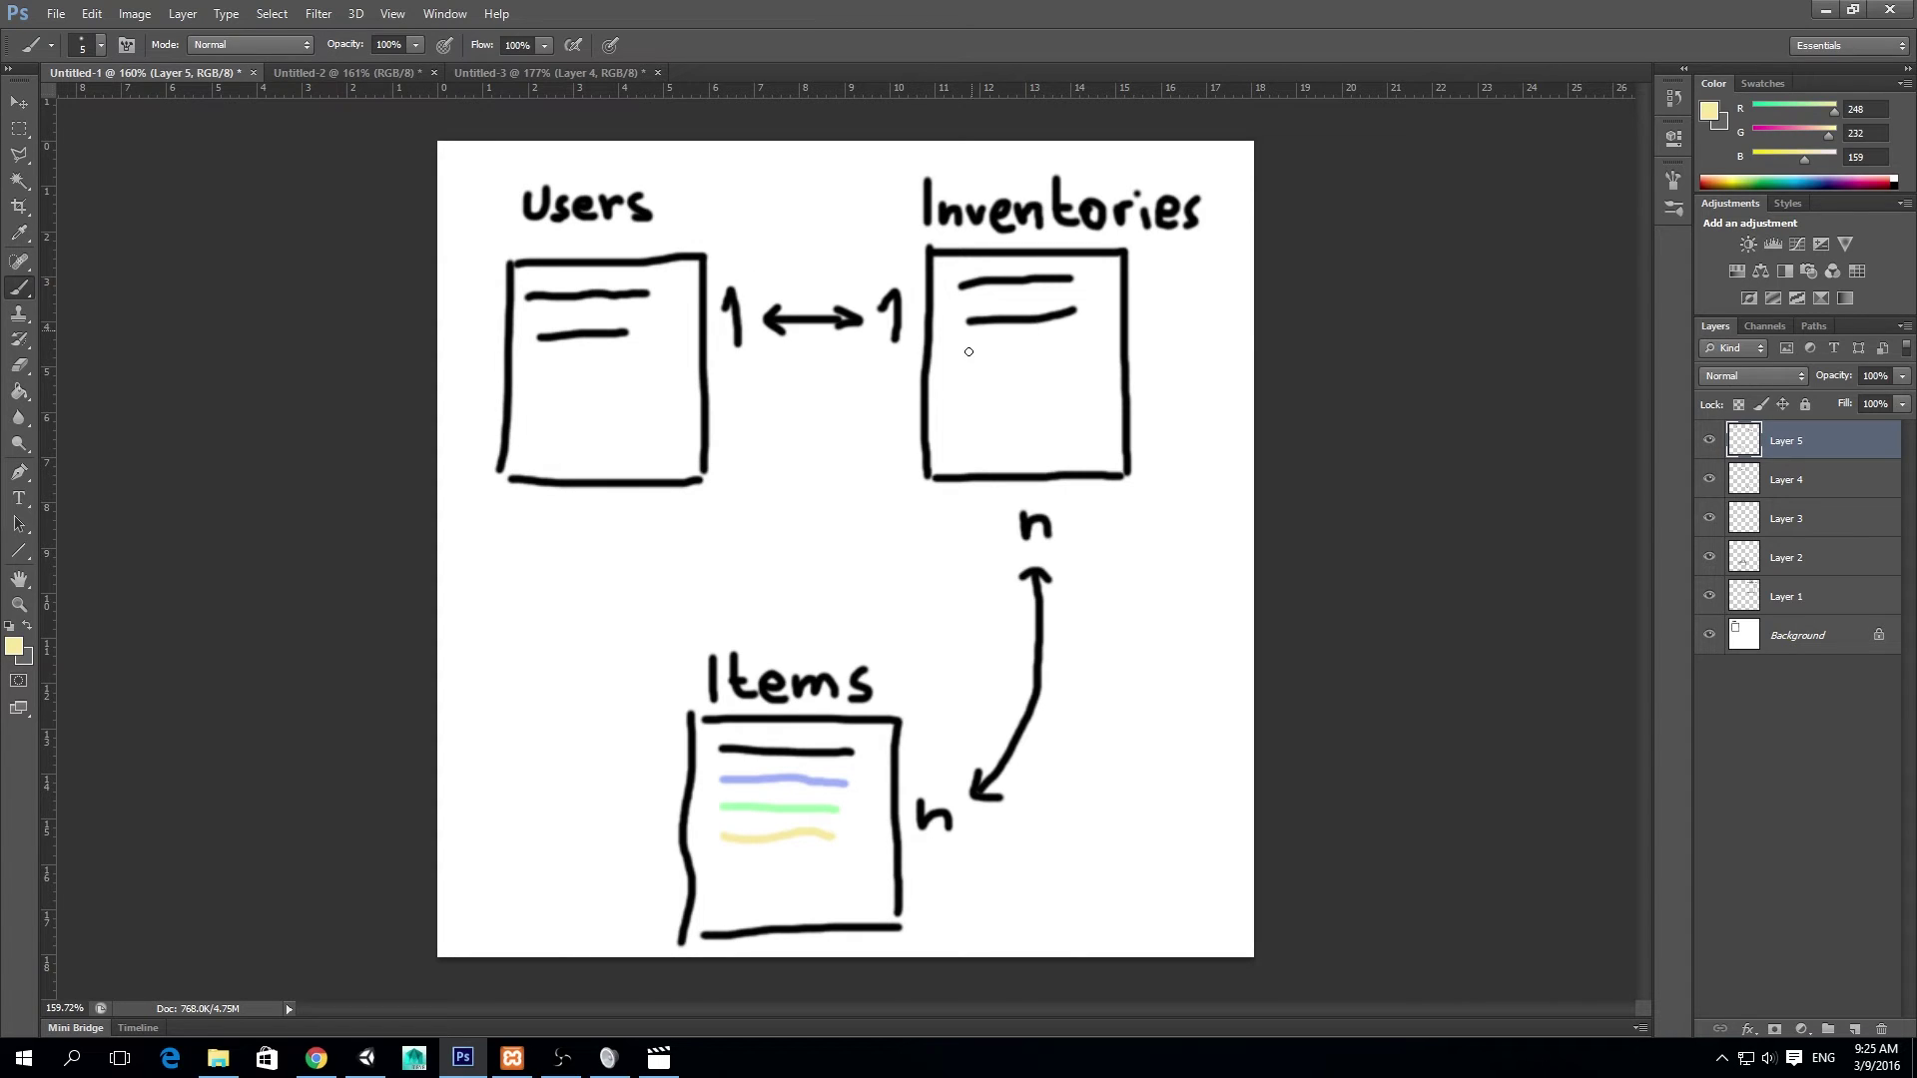
Step: Paint small yellow, green and blue color dabs beside the Inventories box to represent owned items
click(15, 646)
click(1604, 684)
drag(1153, 272, 1160, 279)
click(1761, 180)
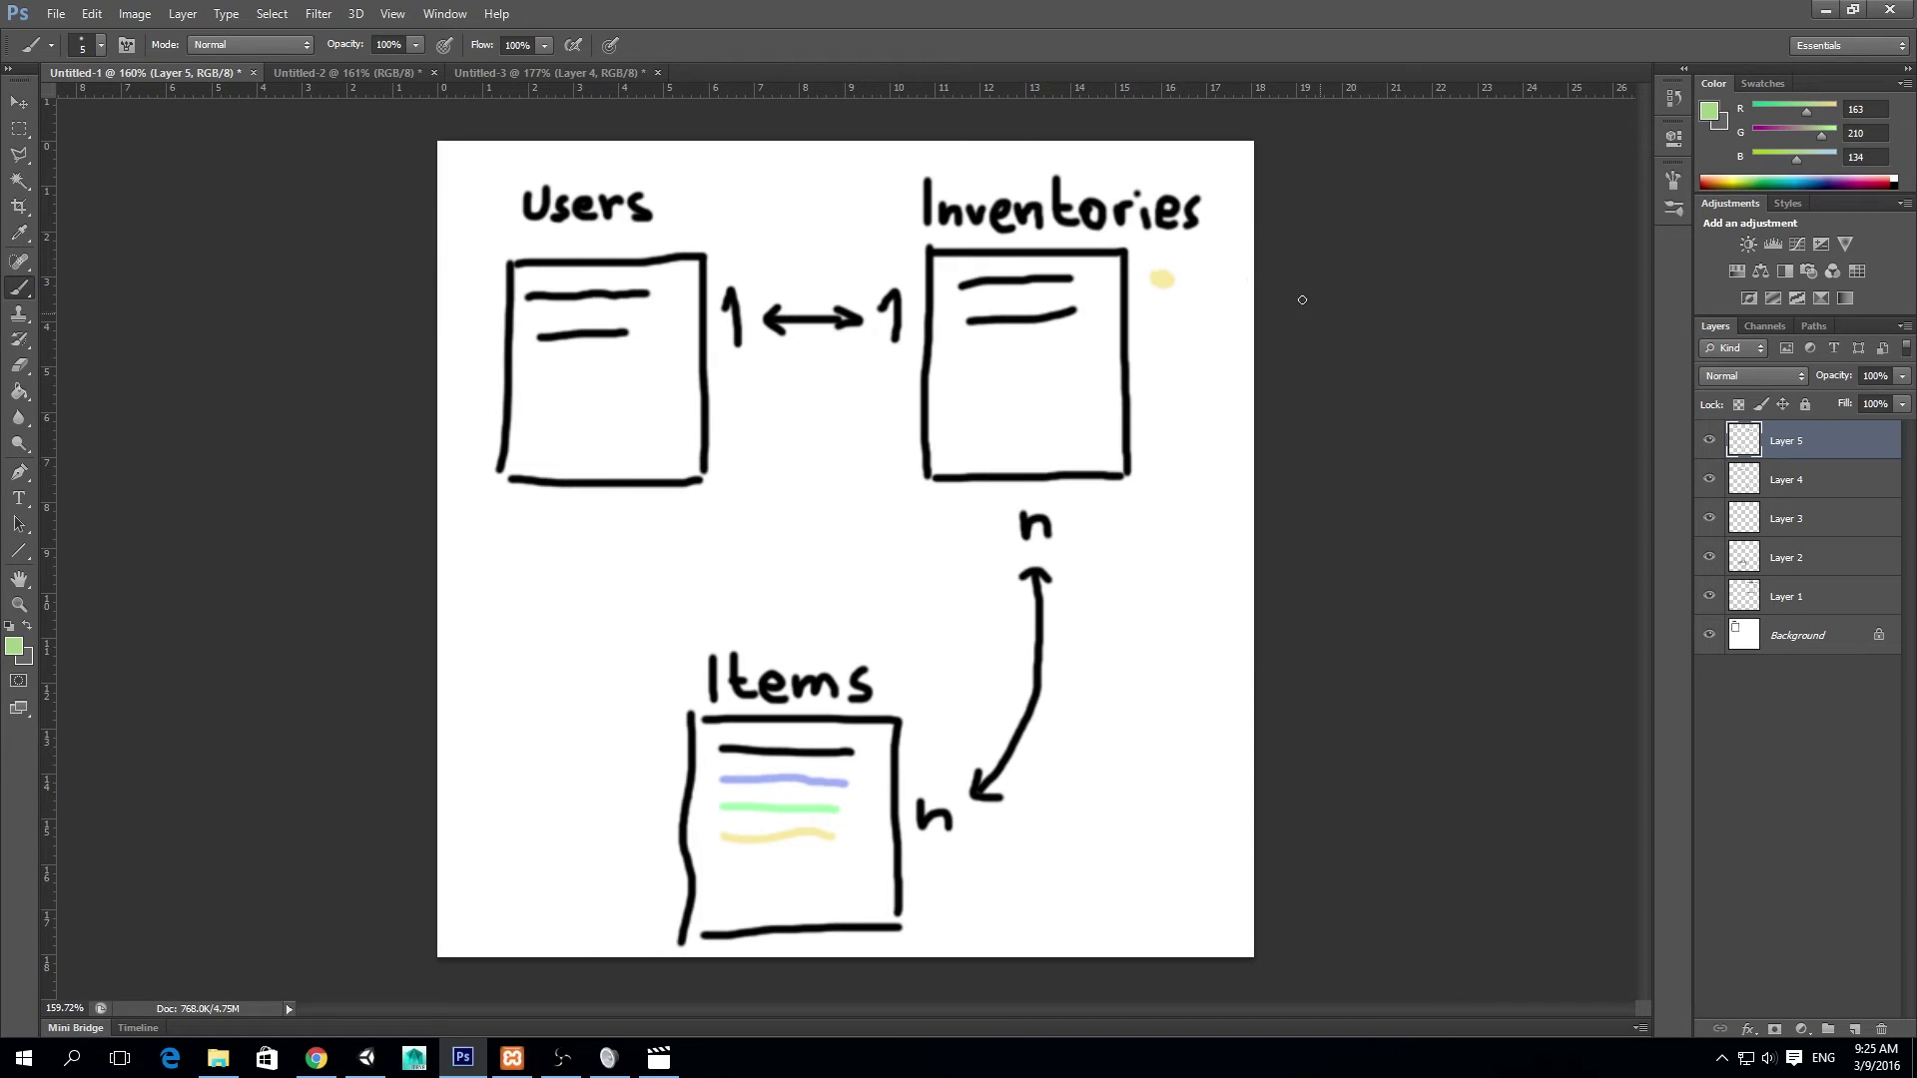
mouse_move(1196, 277)
mouse_down()
mouse_move(1230, 283)
mouse_move(1216, 268)
mouse_up()
Step: Reset the foreground color to black and draw two more row lines inside the Inventories box
key(d)
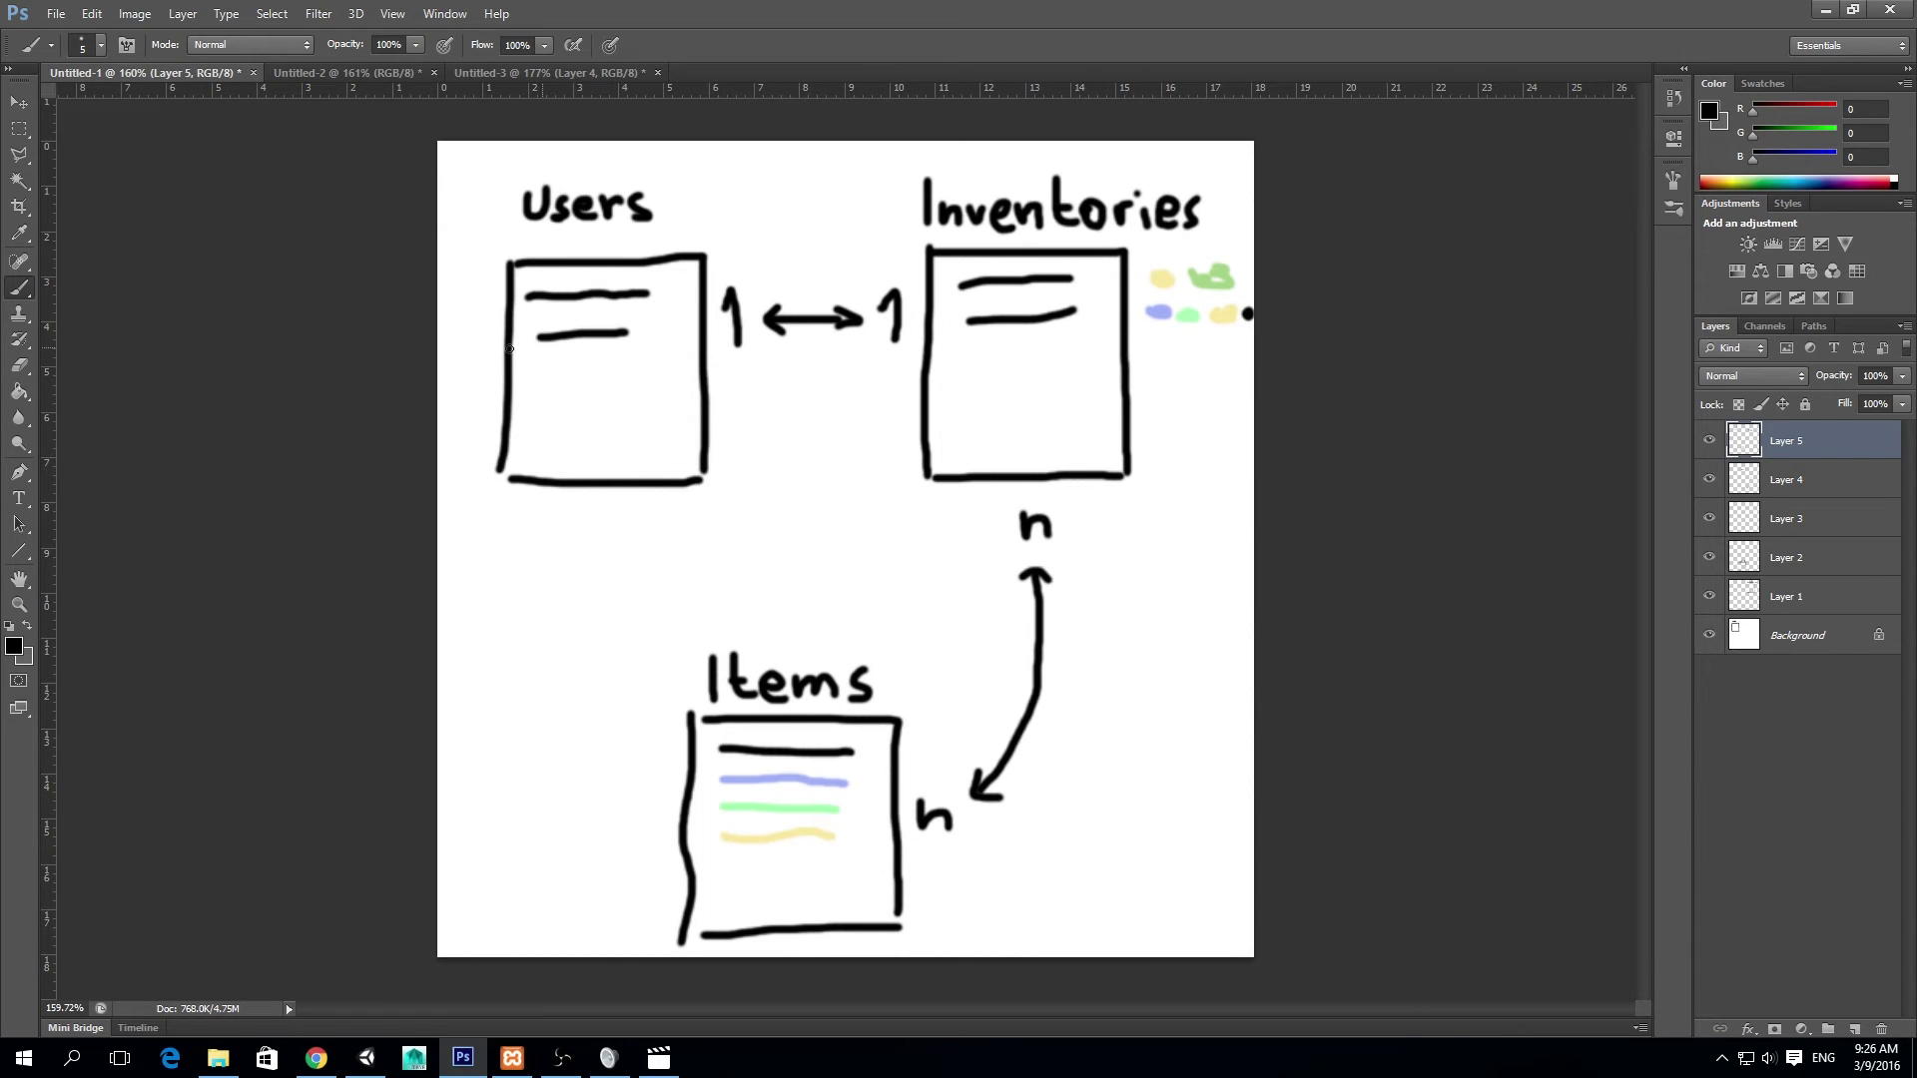
mouse_move(969, 350)
mouse_down()
mouse_move(1048, 351)
mouse_move(1078, 383)
mouse_up()
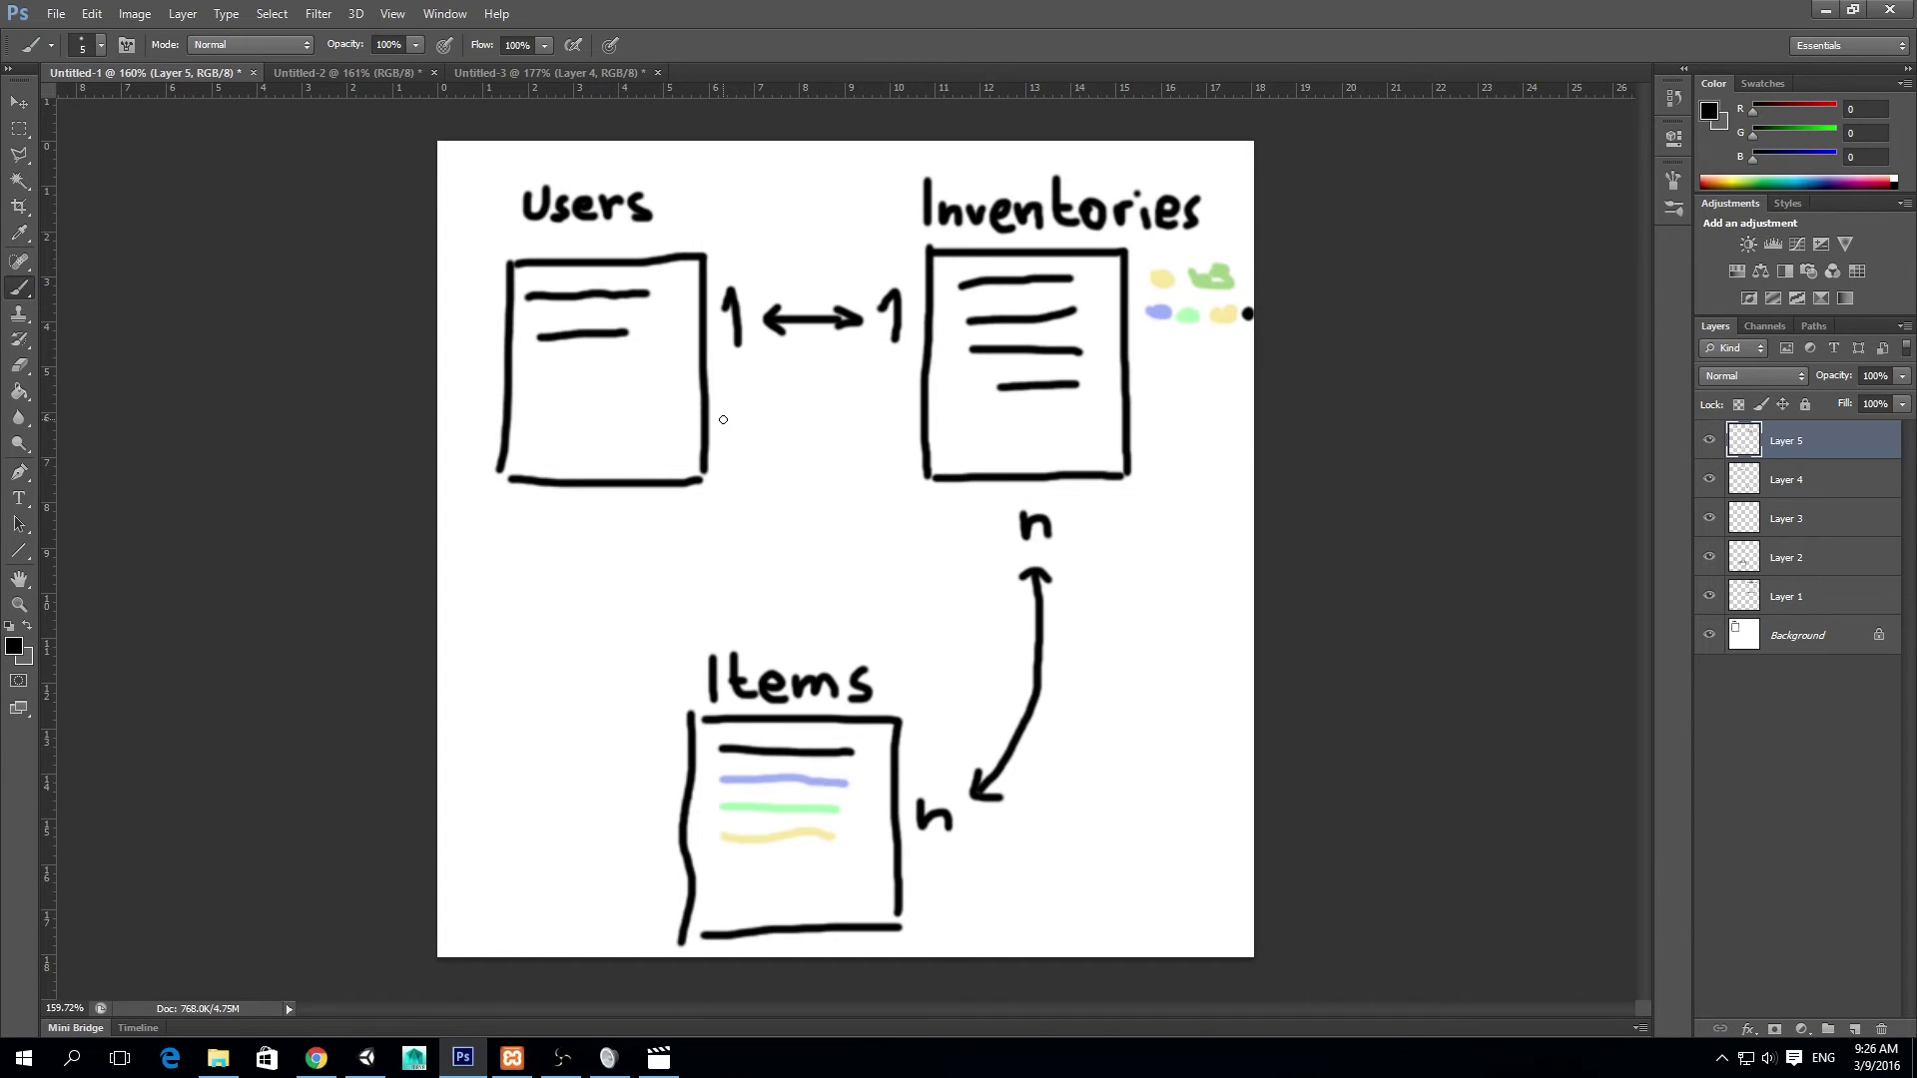
Step: In the Untitled-2 document, draw a black row line and a green row line inside the Users box
click(557, 66)
click(368, 68)
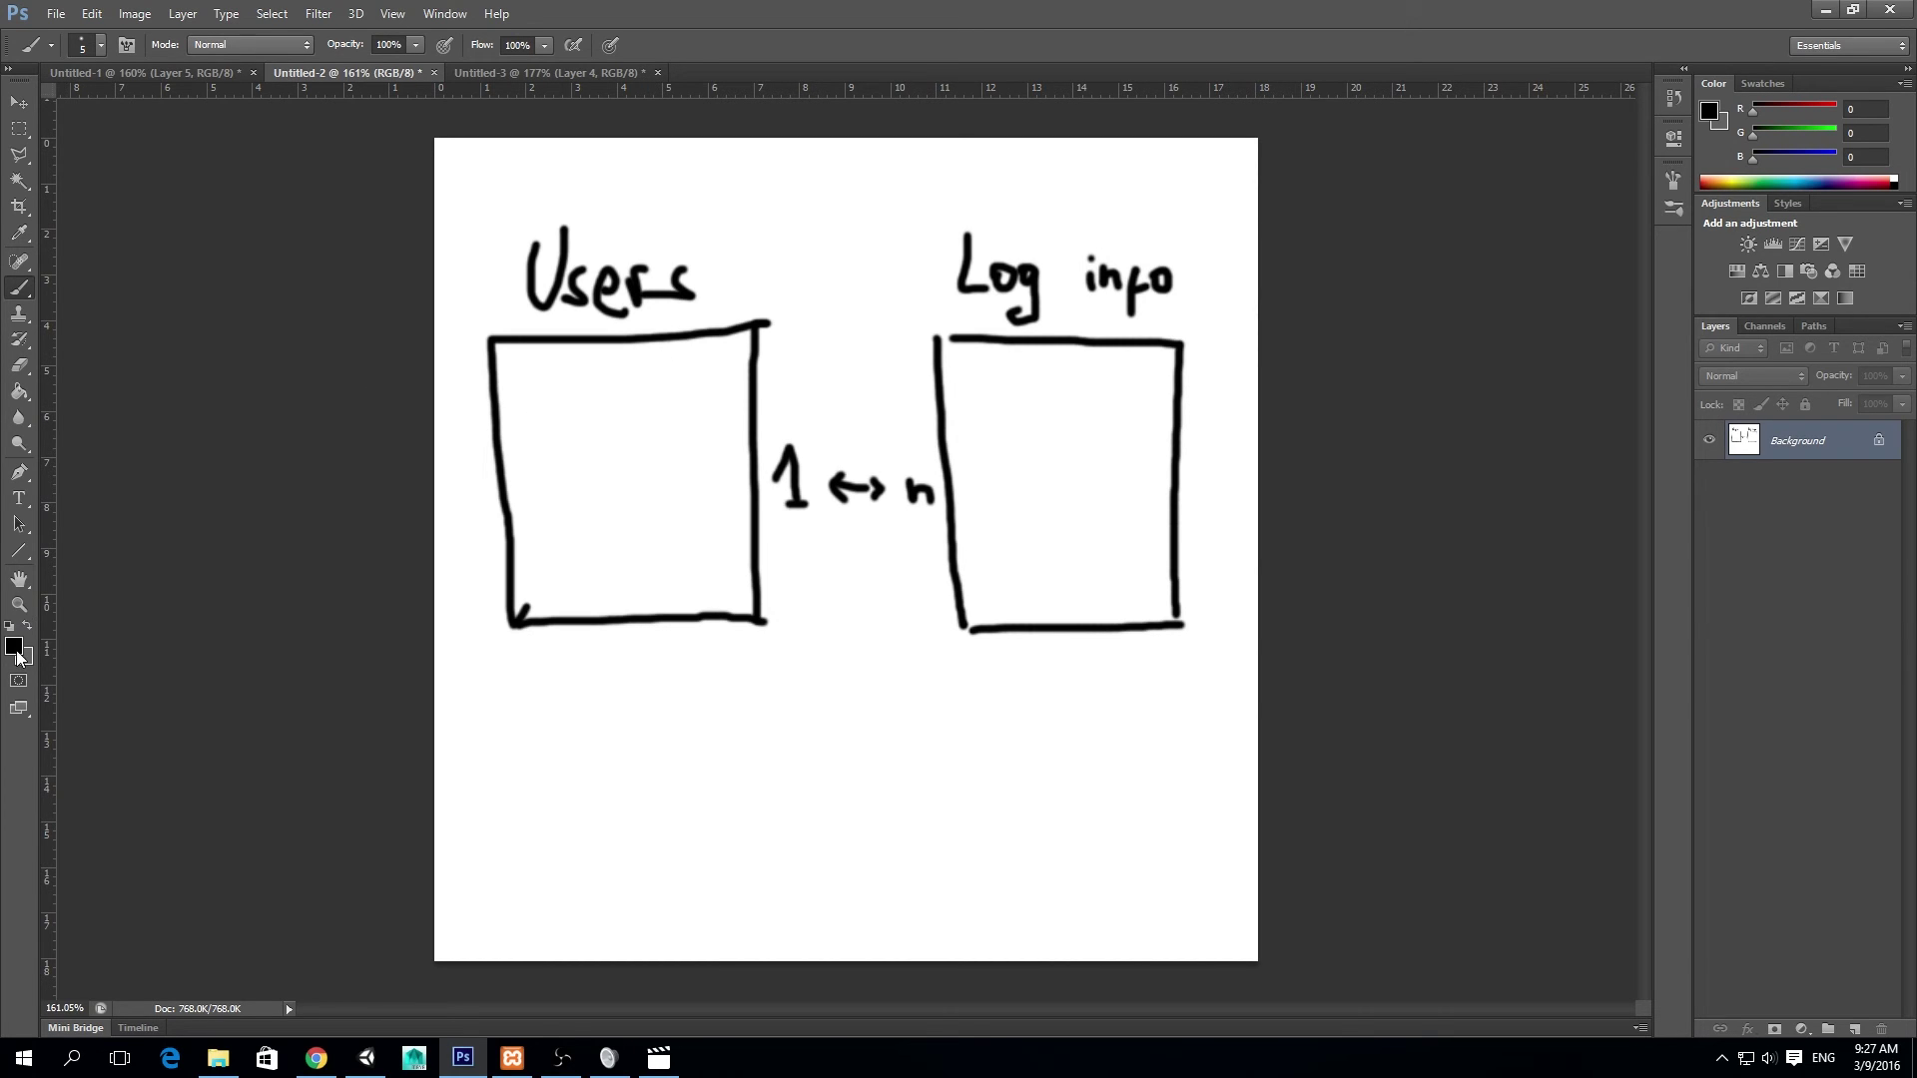
drag(532, 379, 633, 378)
click(1784, 183)
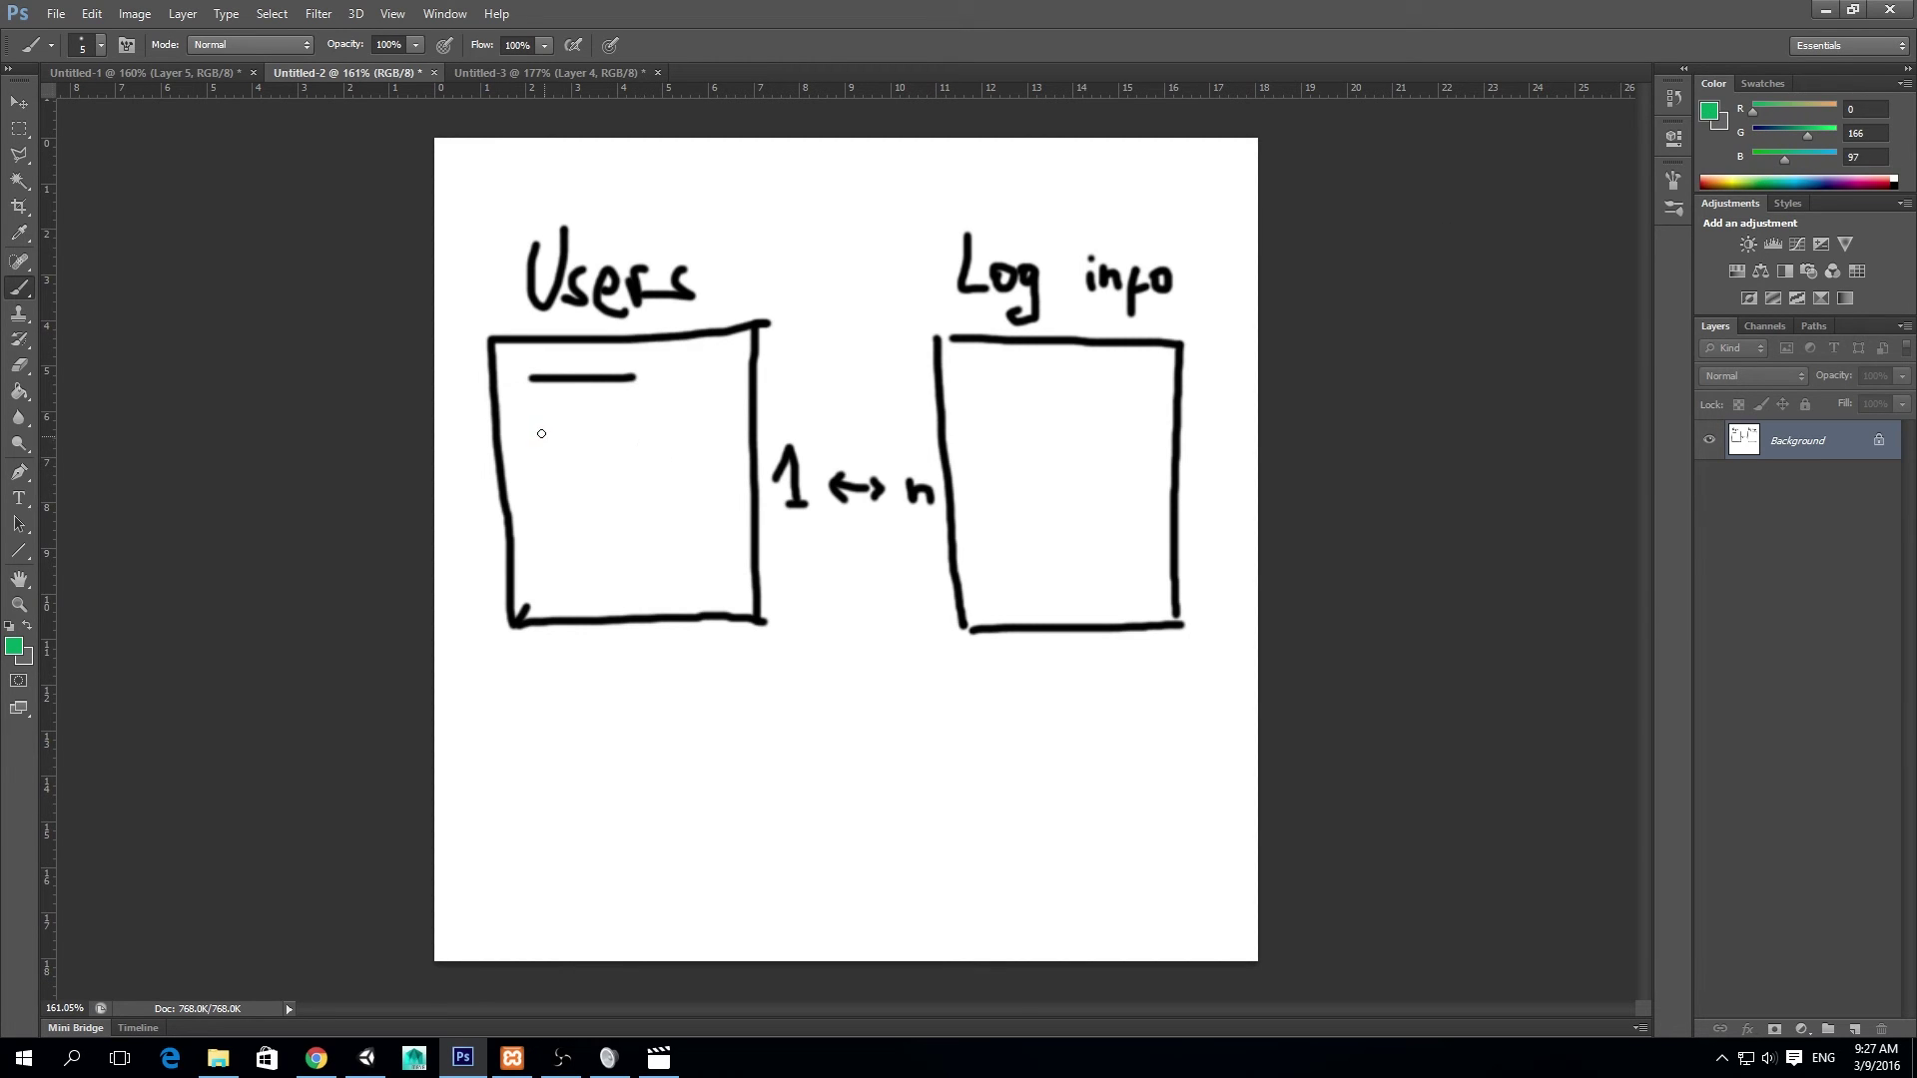
drag(537, 432, 630, 440)
Step: Reset the foreground color to black and draw two row lines inside the Log info box
key(d)
drag(976, 378, 1122, 378)
drag(985, 409, 1130, 406)
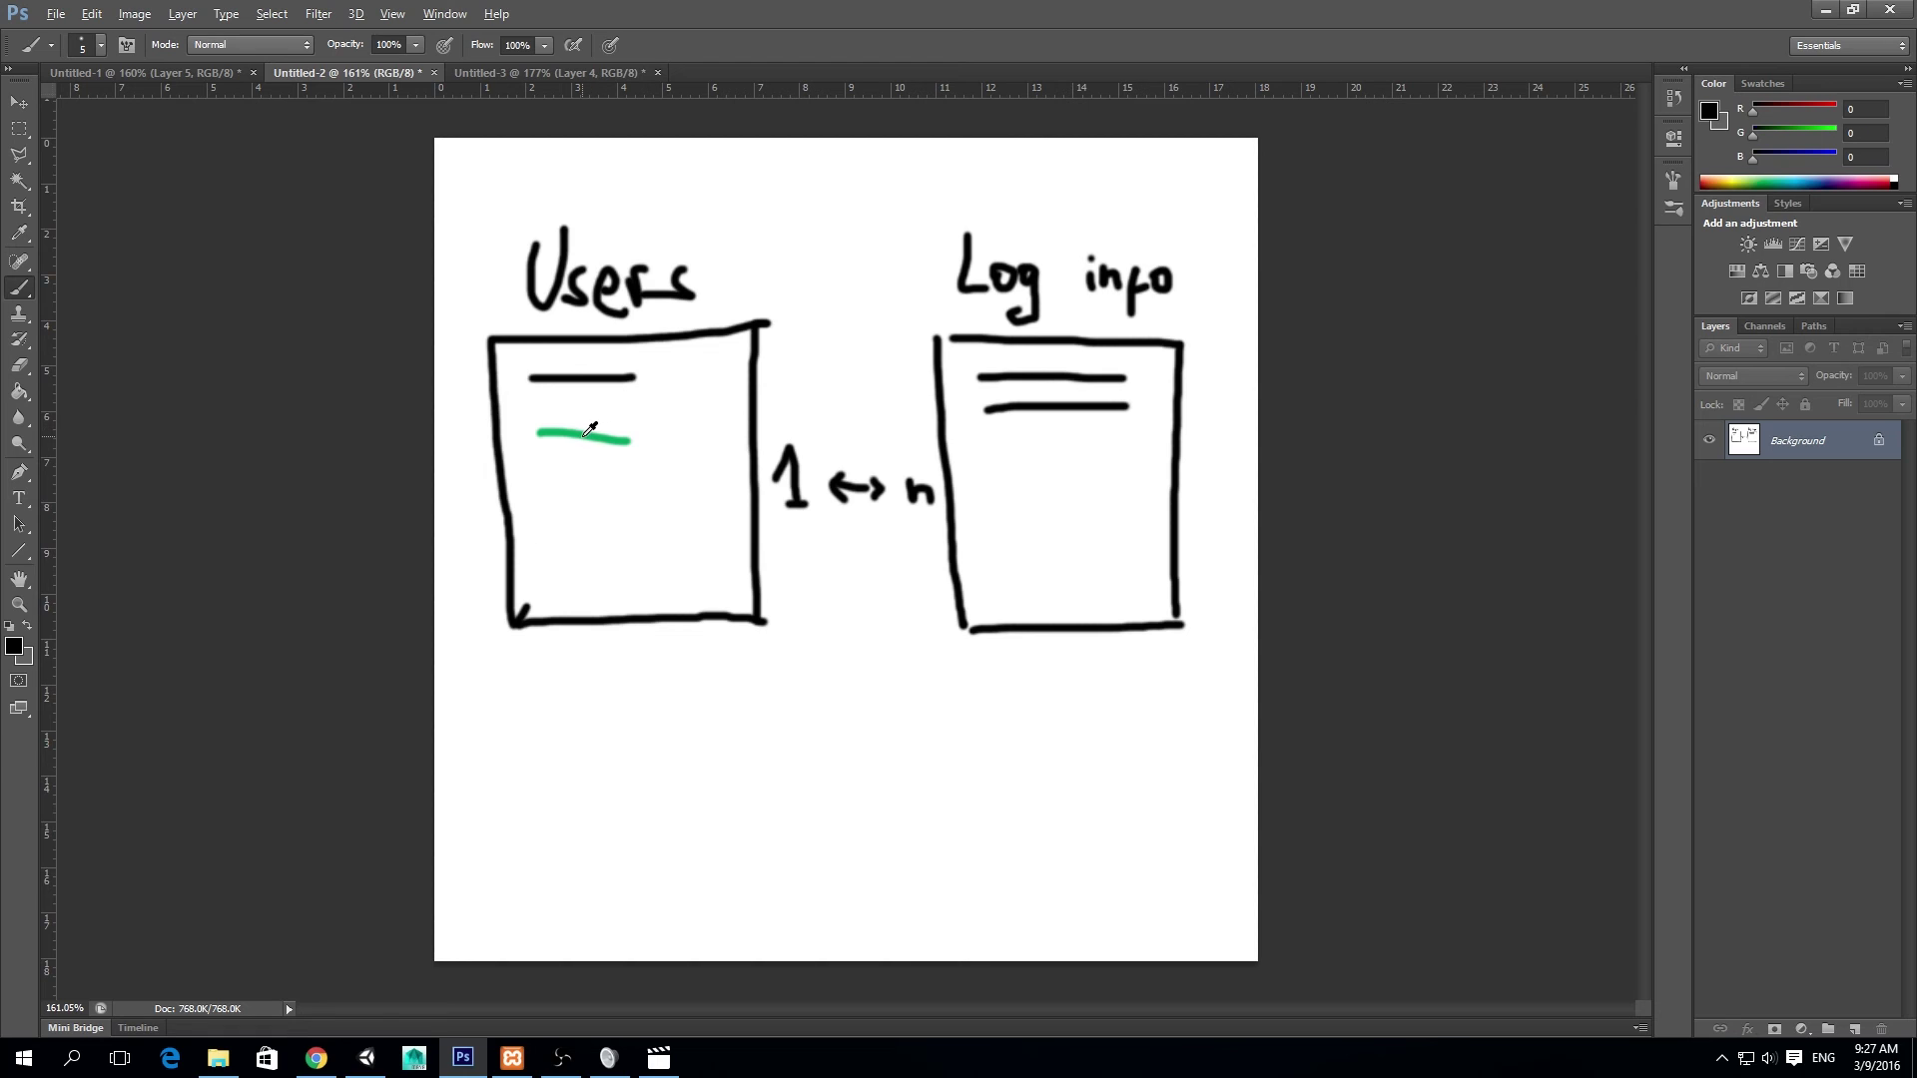
Step: Add a green, a black and two more green row lines to the Log info box, sampling the colors from the Users rows
alt+click(583, 437)
drag(992, 441, 1125, 434)
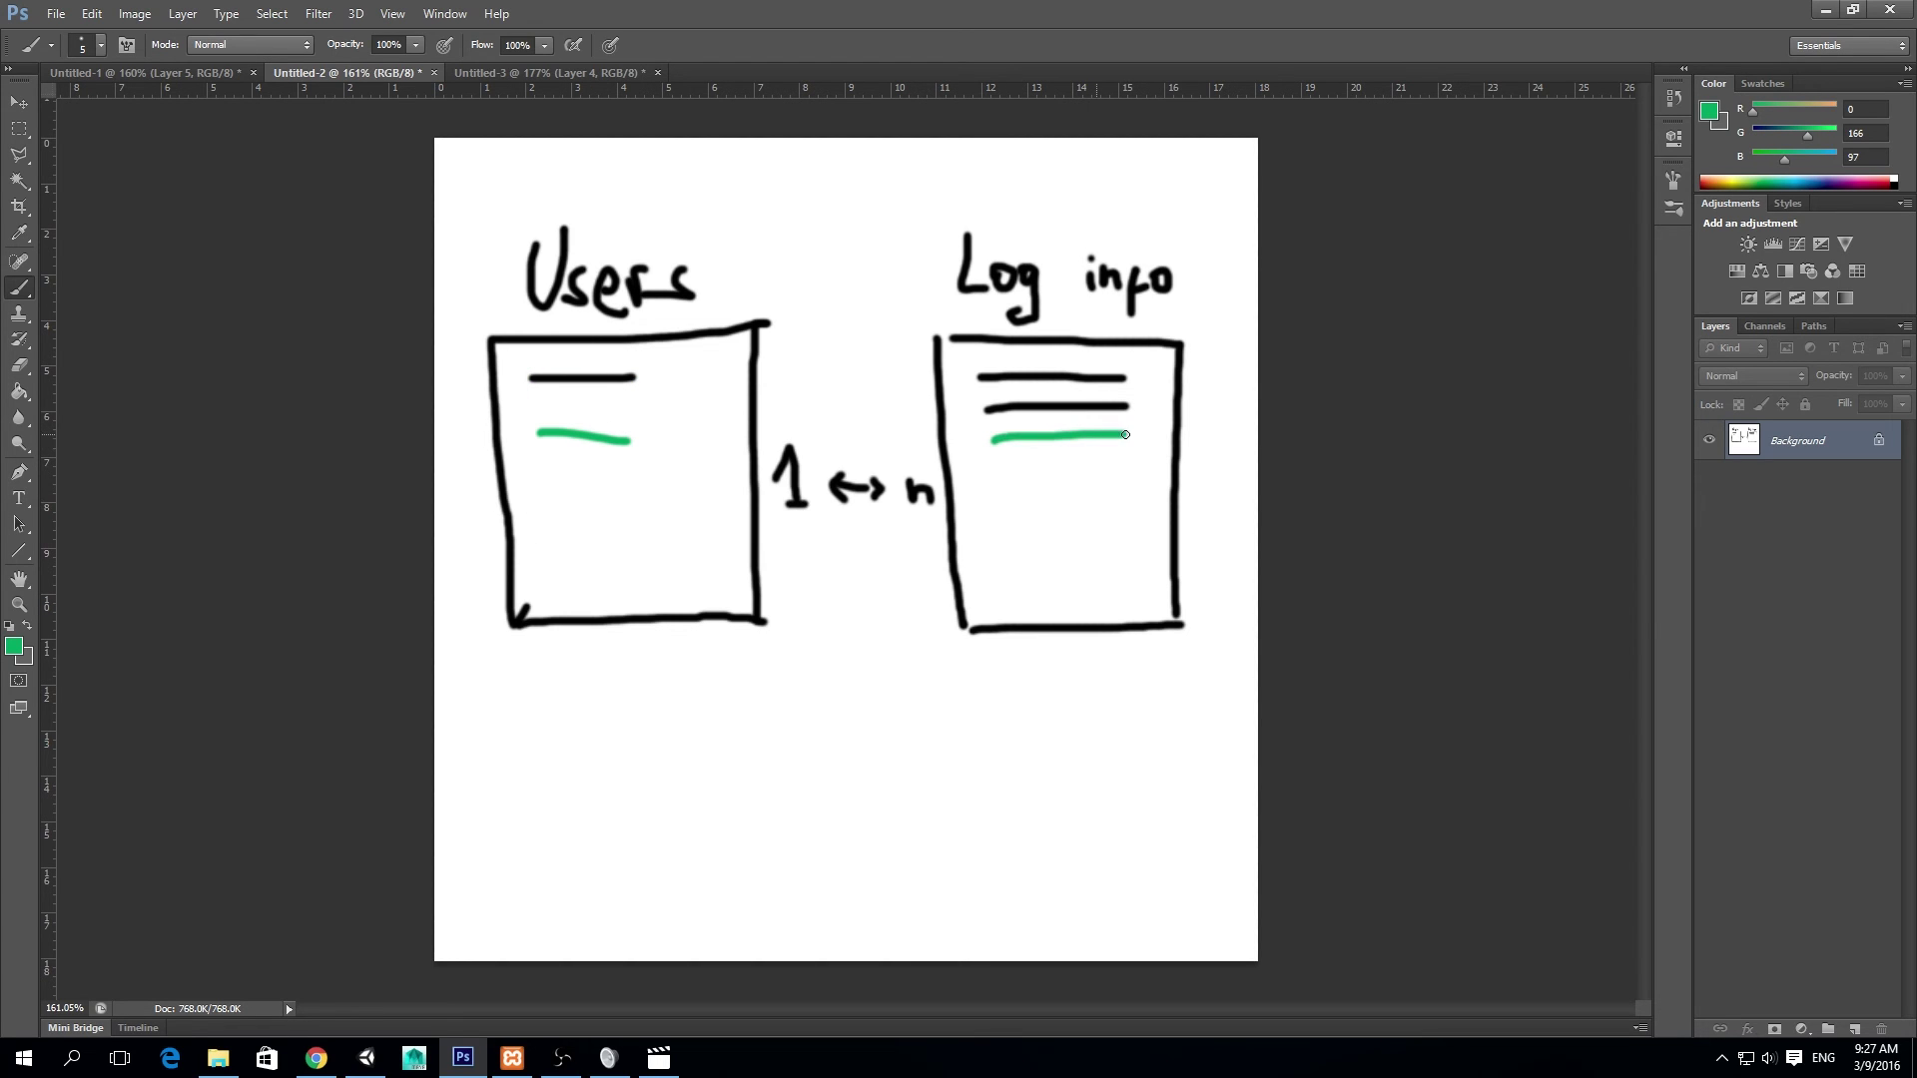
alt+click(582, 378)
drag(998, 467, 1125, 463)
alt+click(589, 429)
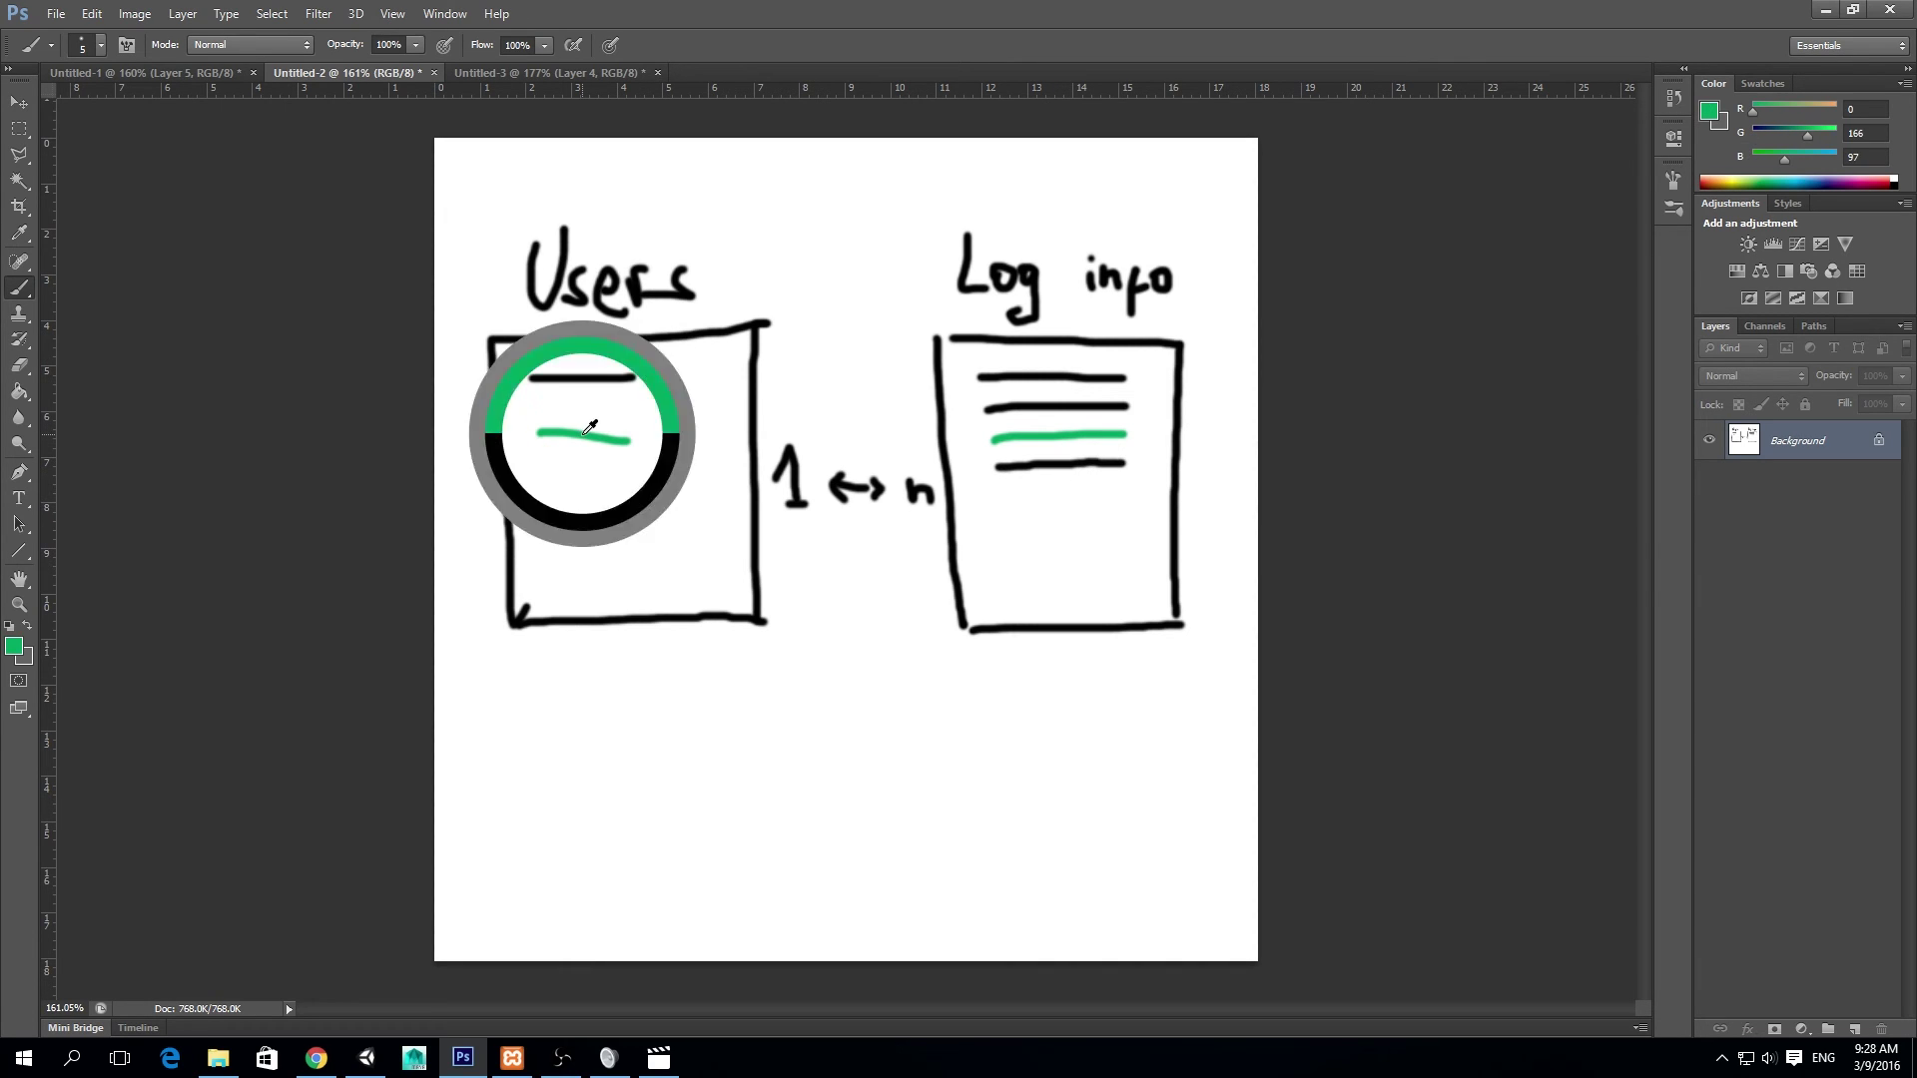
drag(1004, 499, 1119, 496)
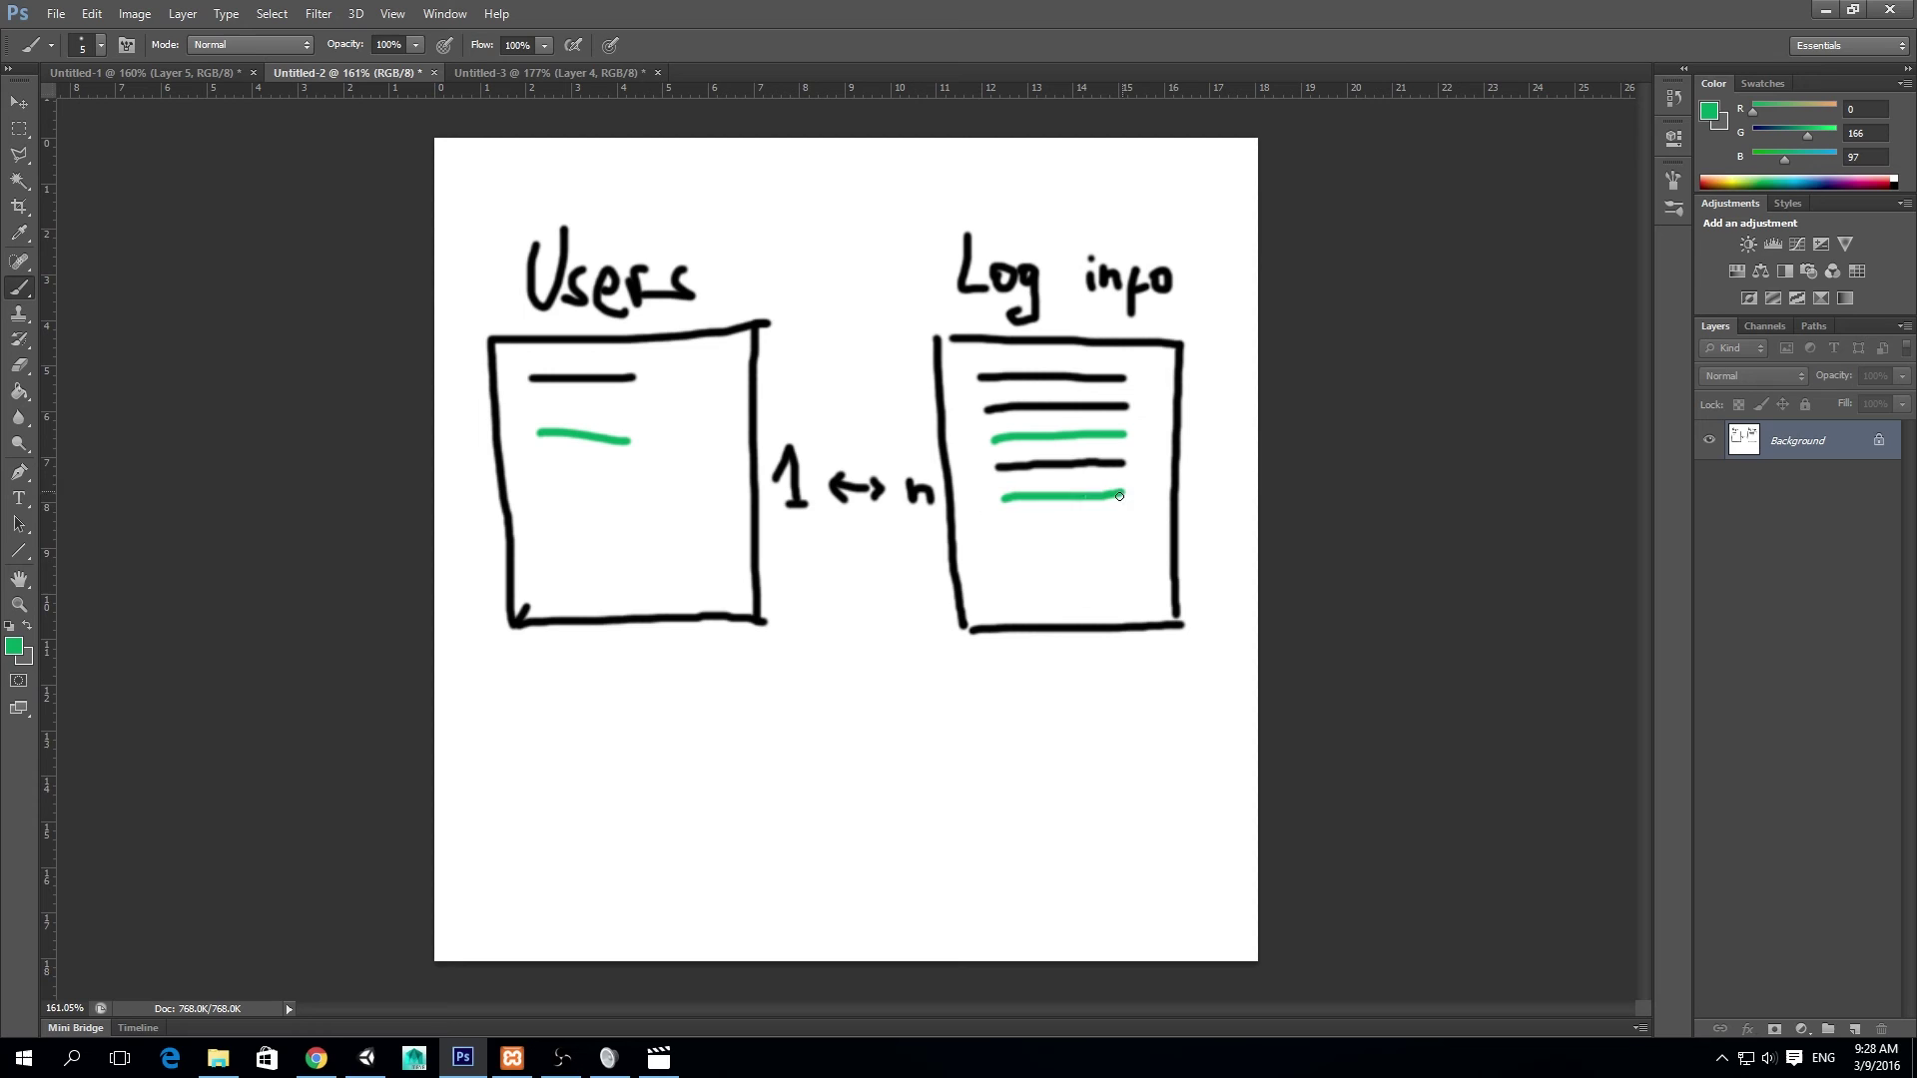
drag(1014, 534, 1141, 523)
Step: Set the foreground color to yellow #e3d245 and brush a third row line below the green one in the Users box
click(14, 646)
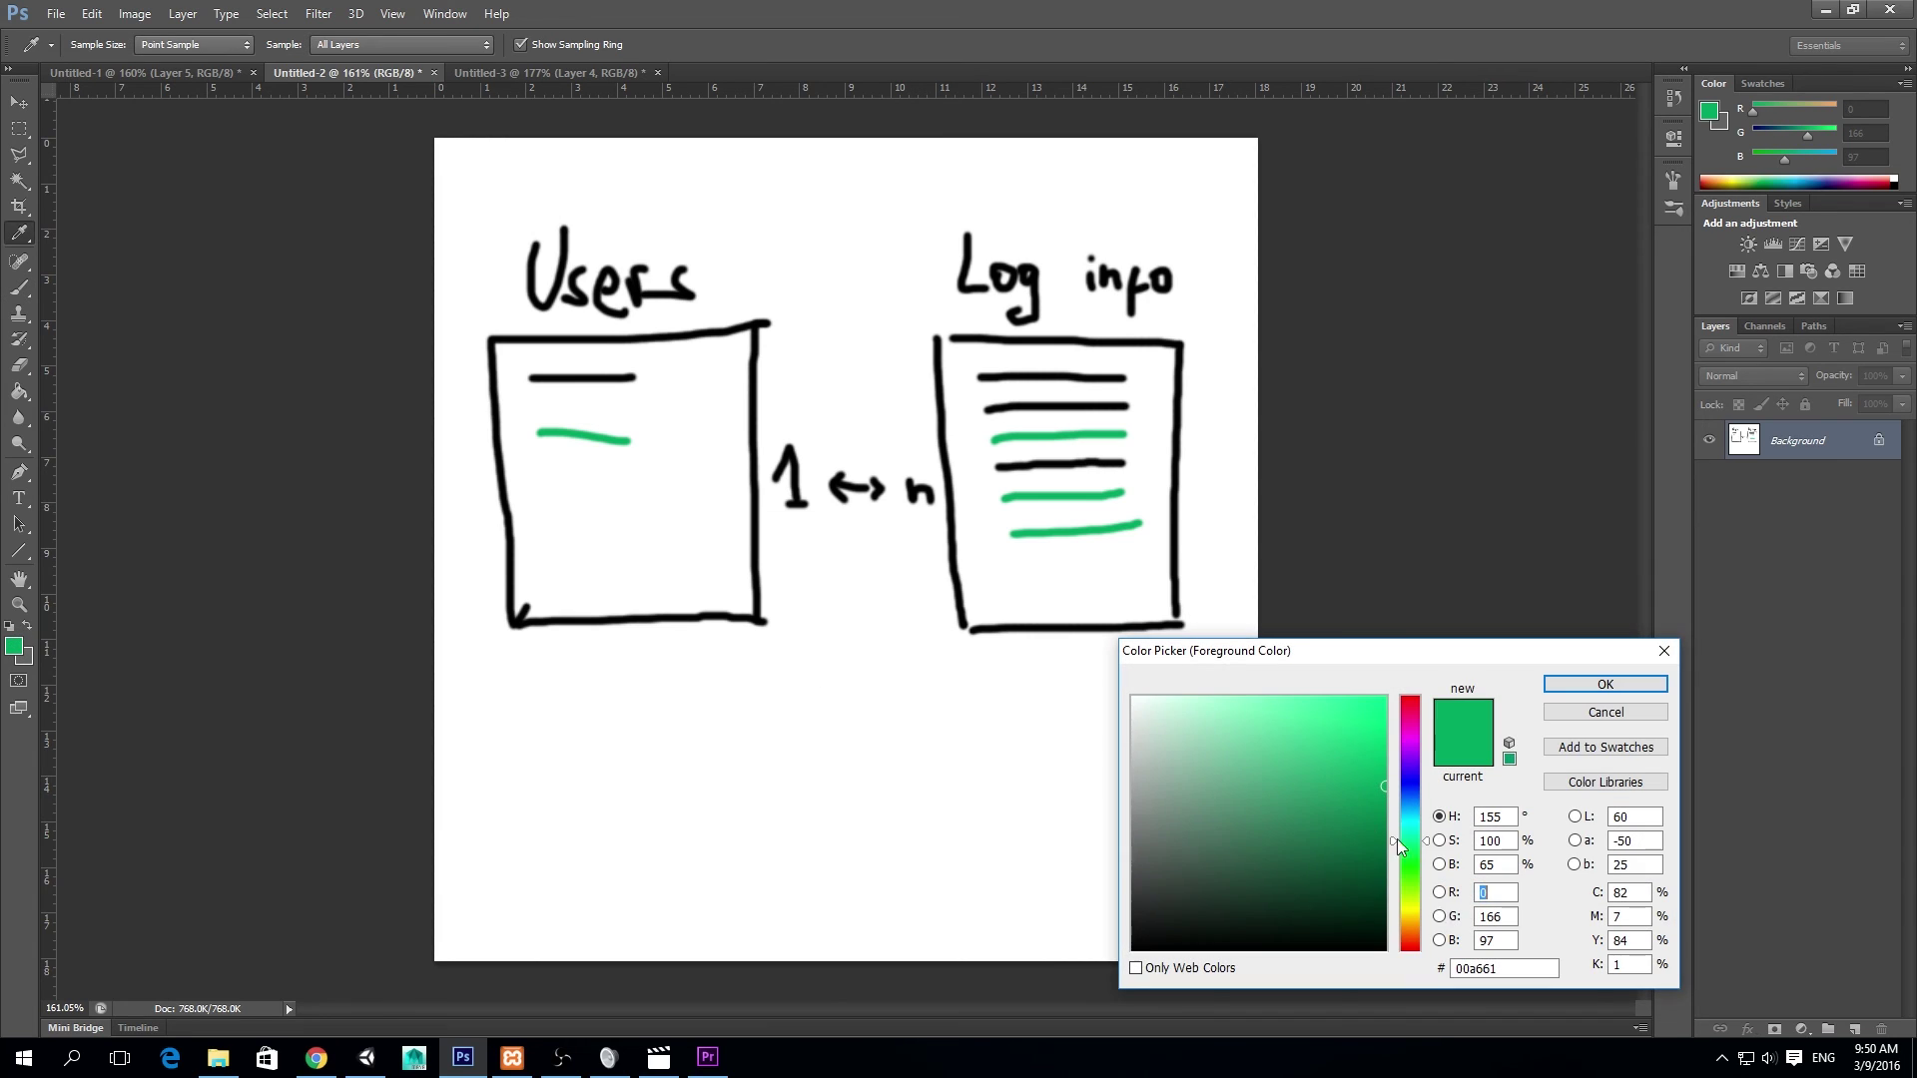
click(1409, 909)
click(1305, 715)
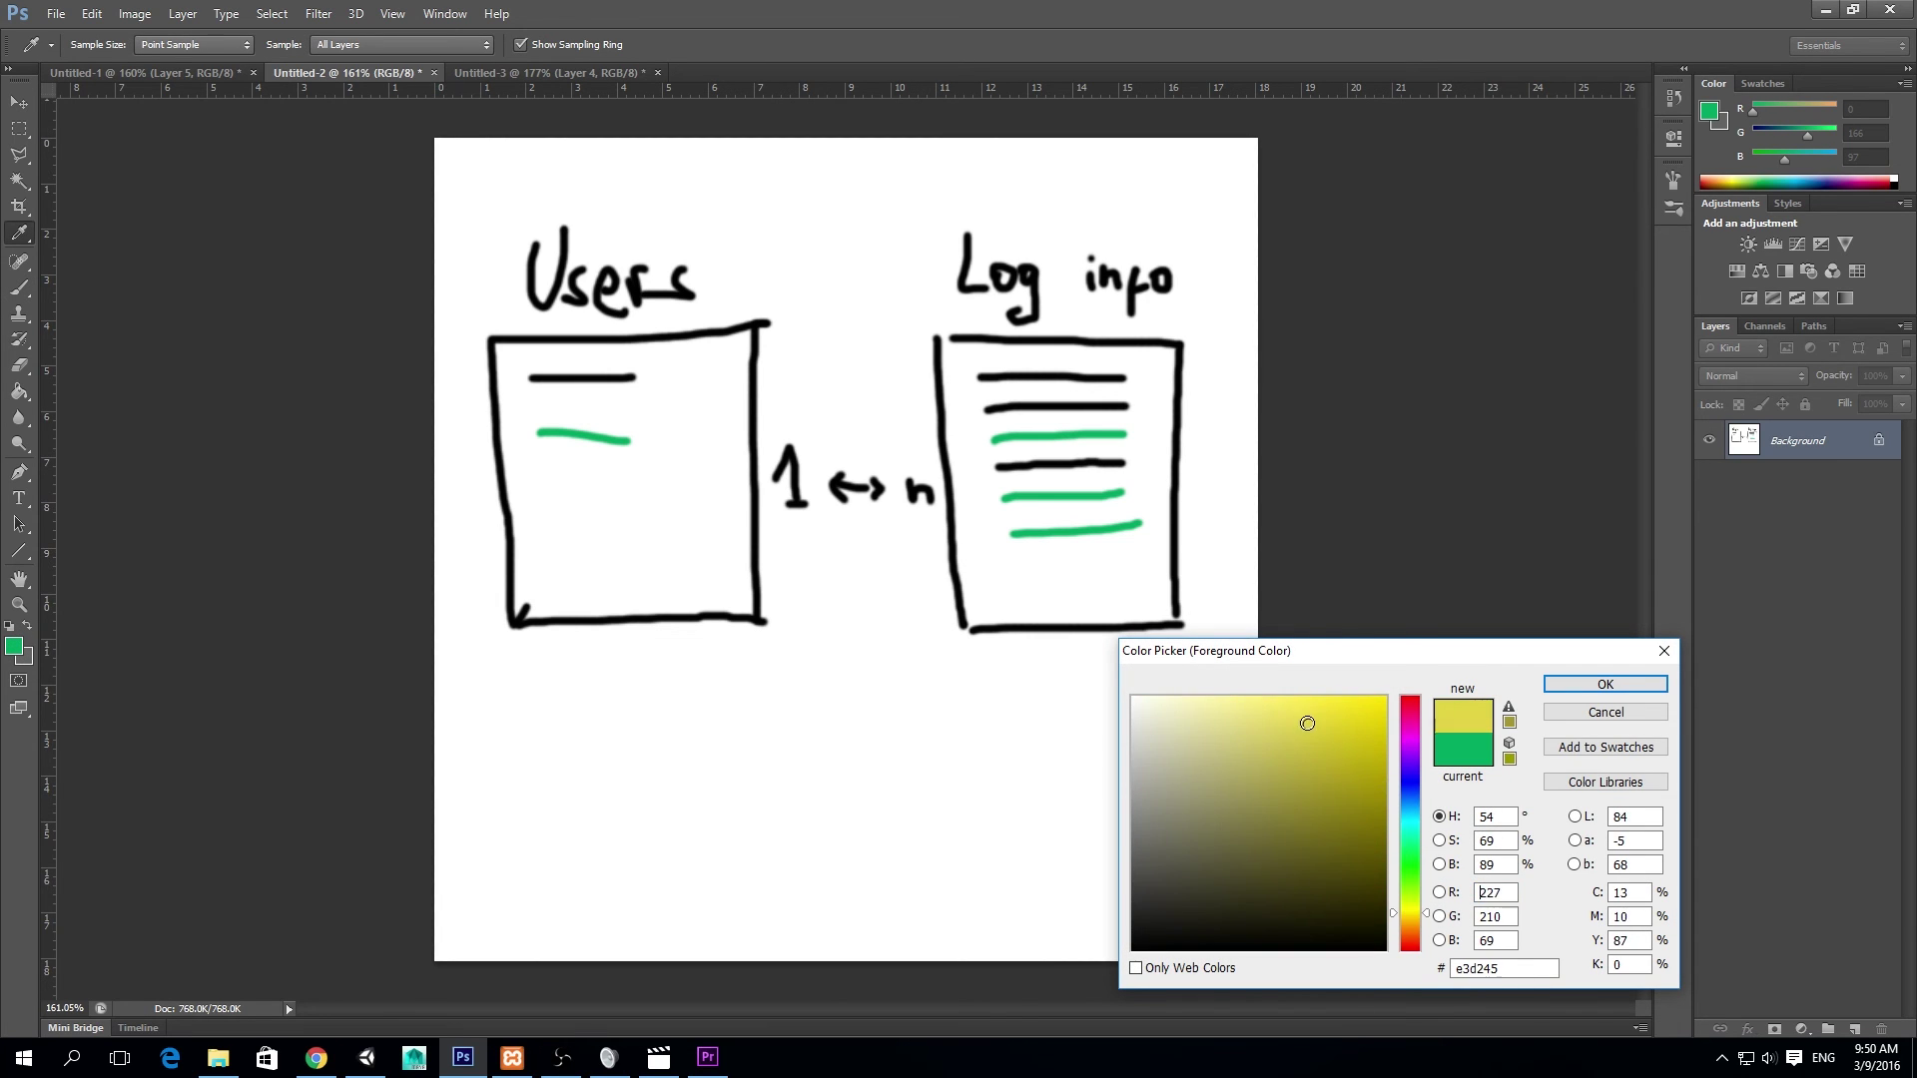
click(1597, 685)
key(b)
drag(548, 502, 633, 503)
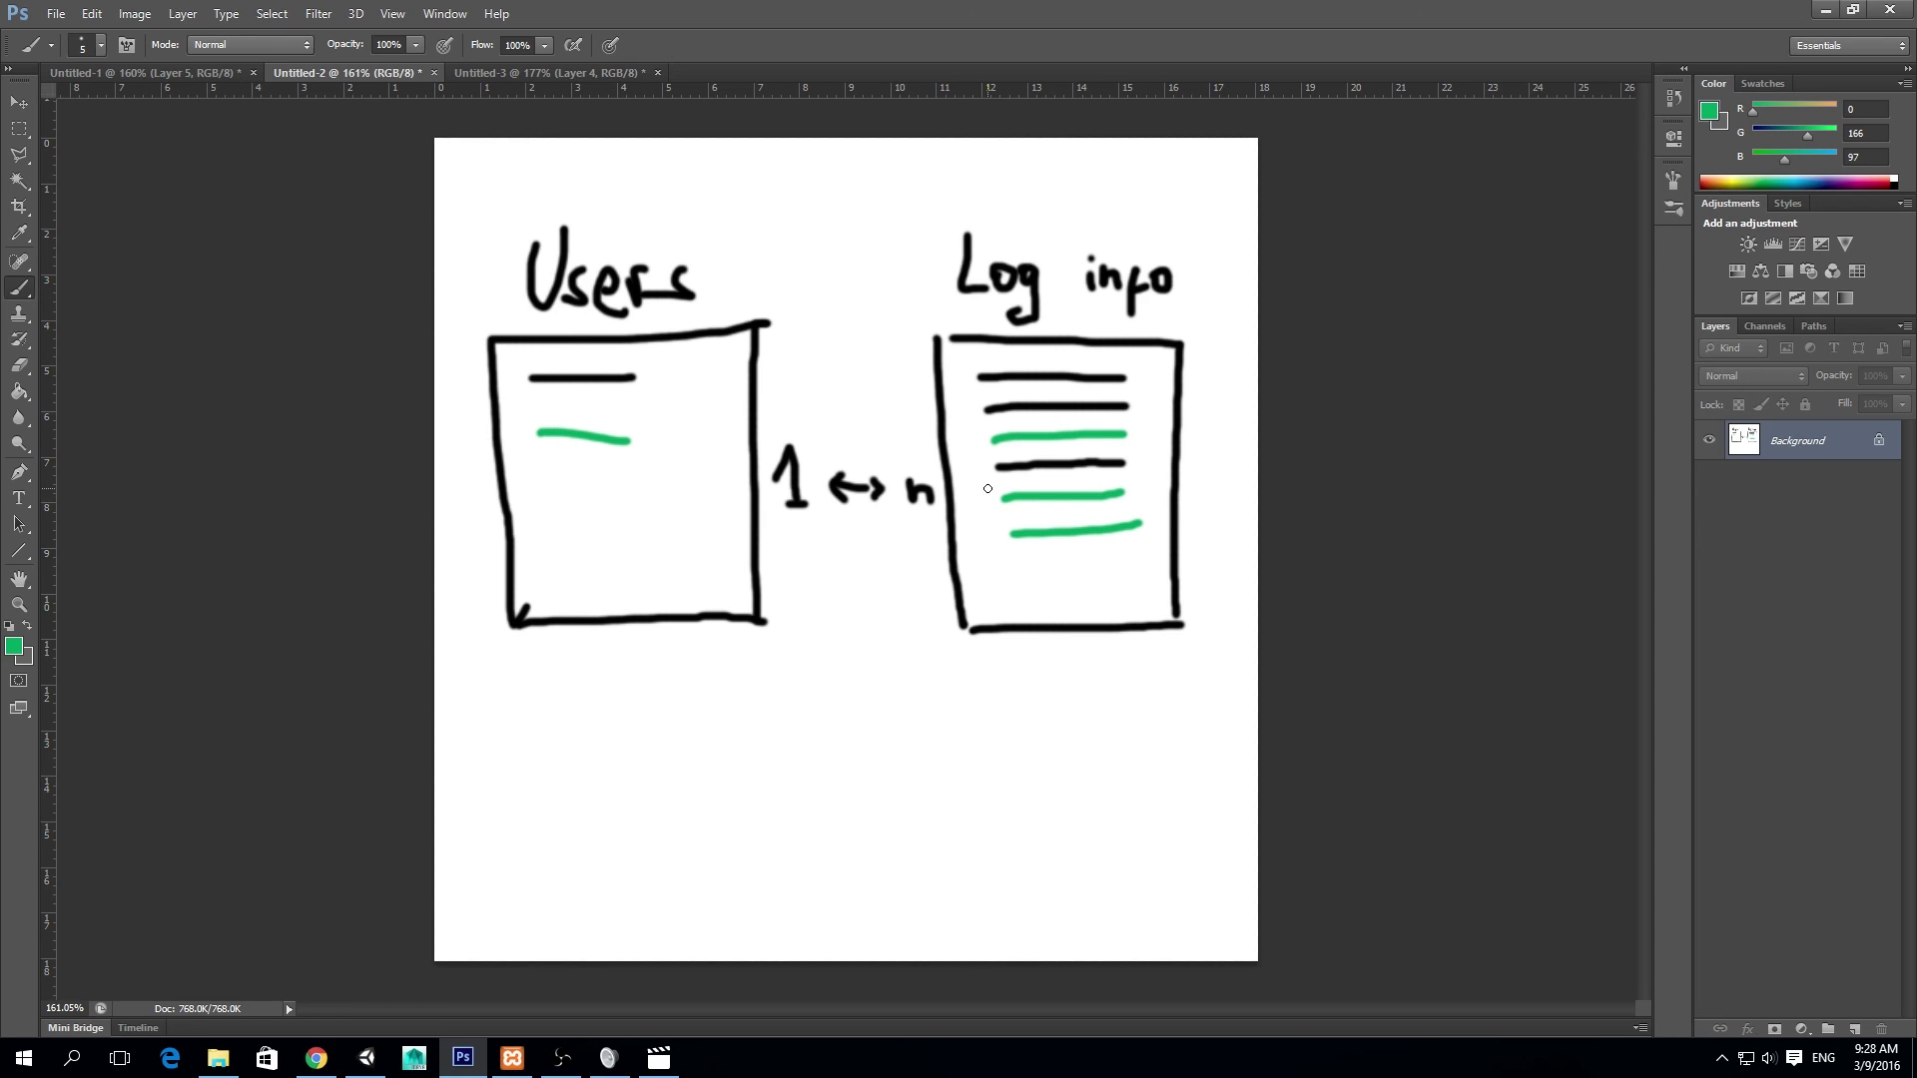
Step: Return to the Untitled-1 diagram with the Users, Inventories and Items tables
click(106, 72)
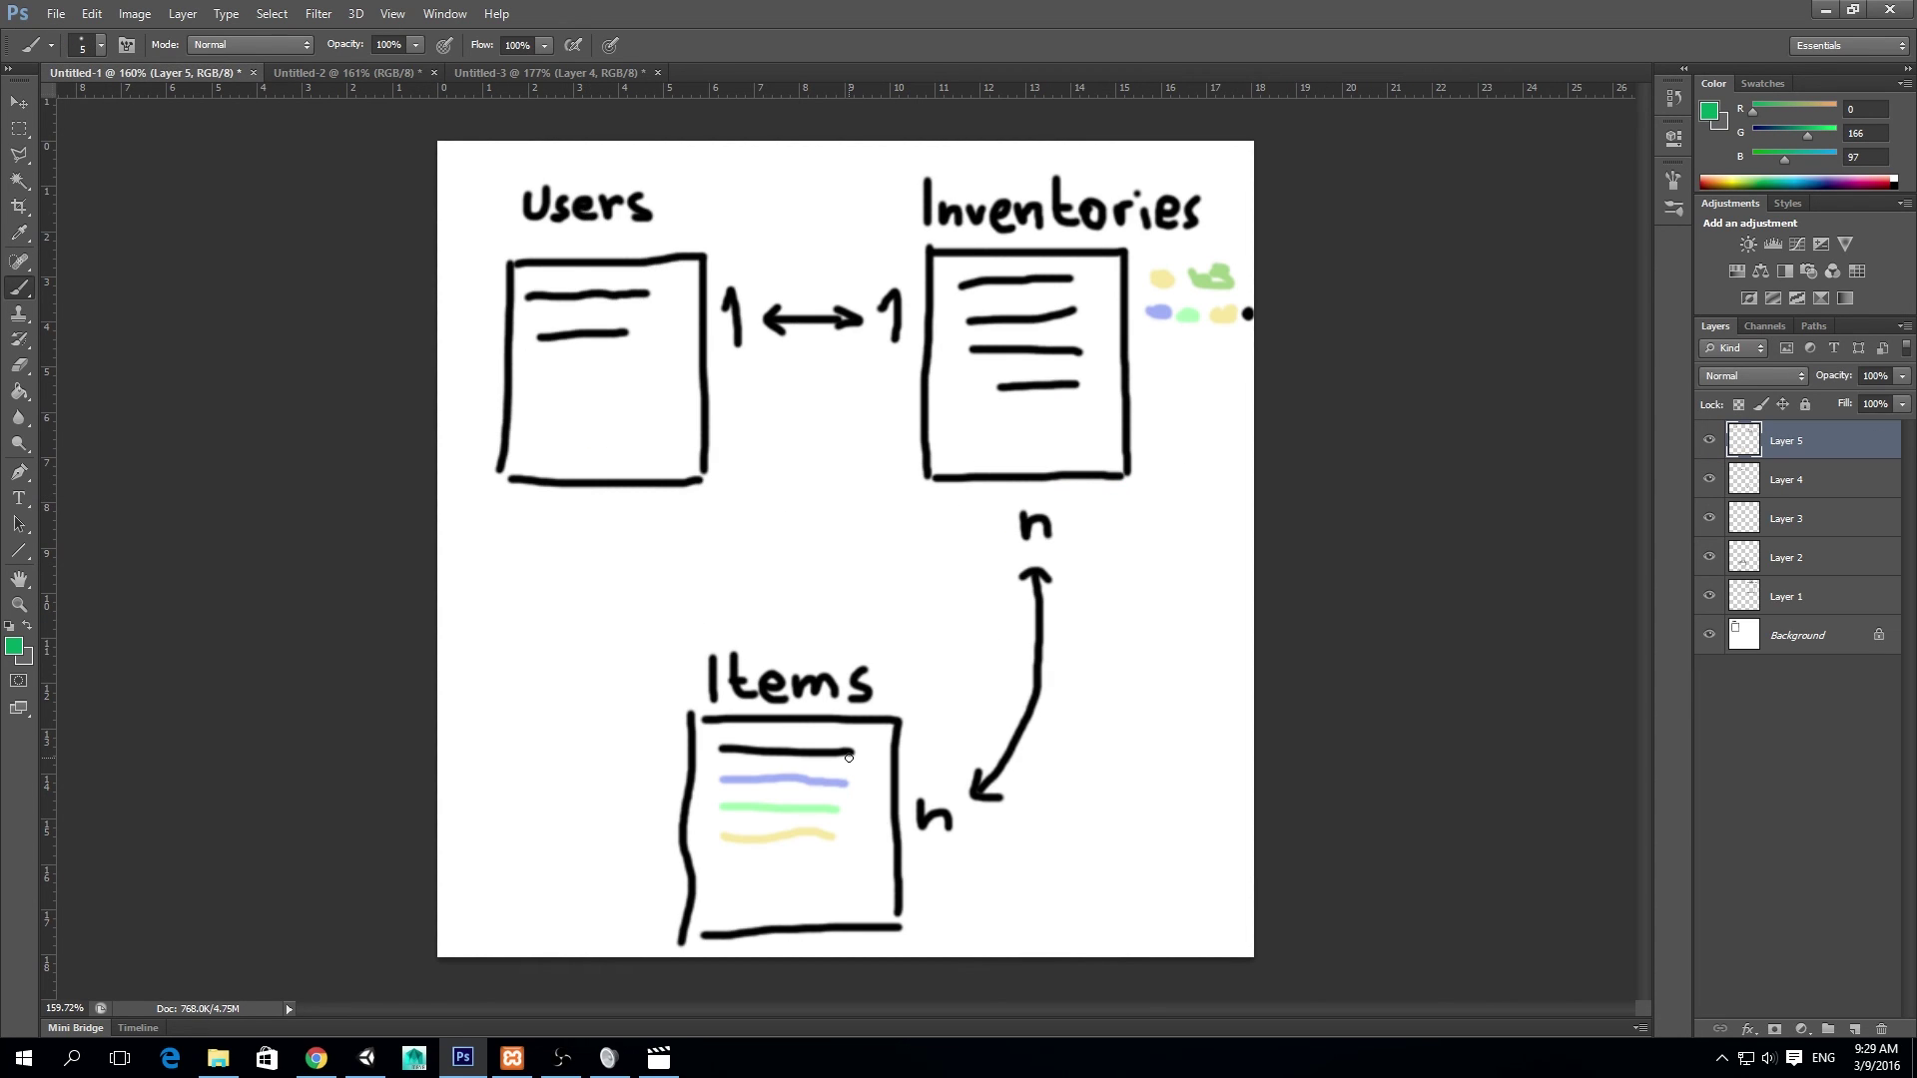